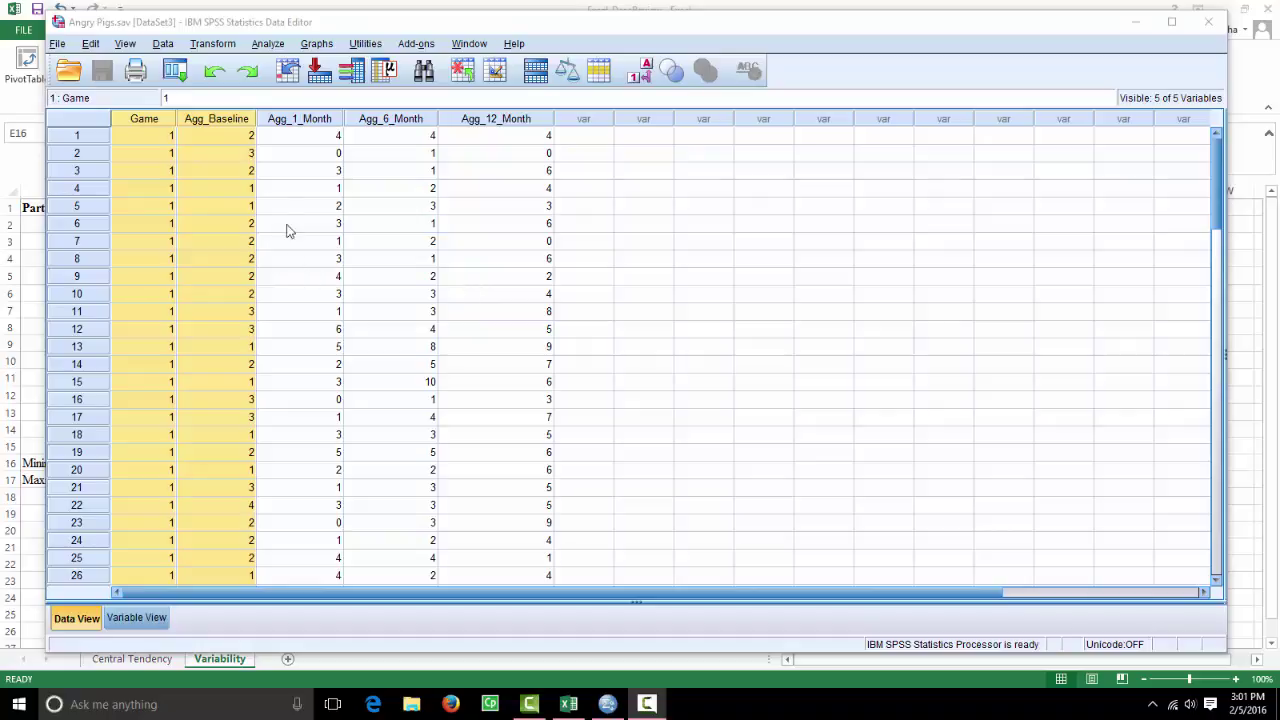
Step: Examine the Game variable's label and its defined value labels, then cancel without changes
{"action": "left_click", "coordinate": [272, 190]}
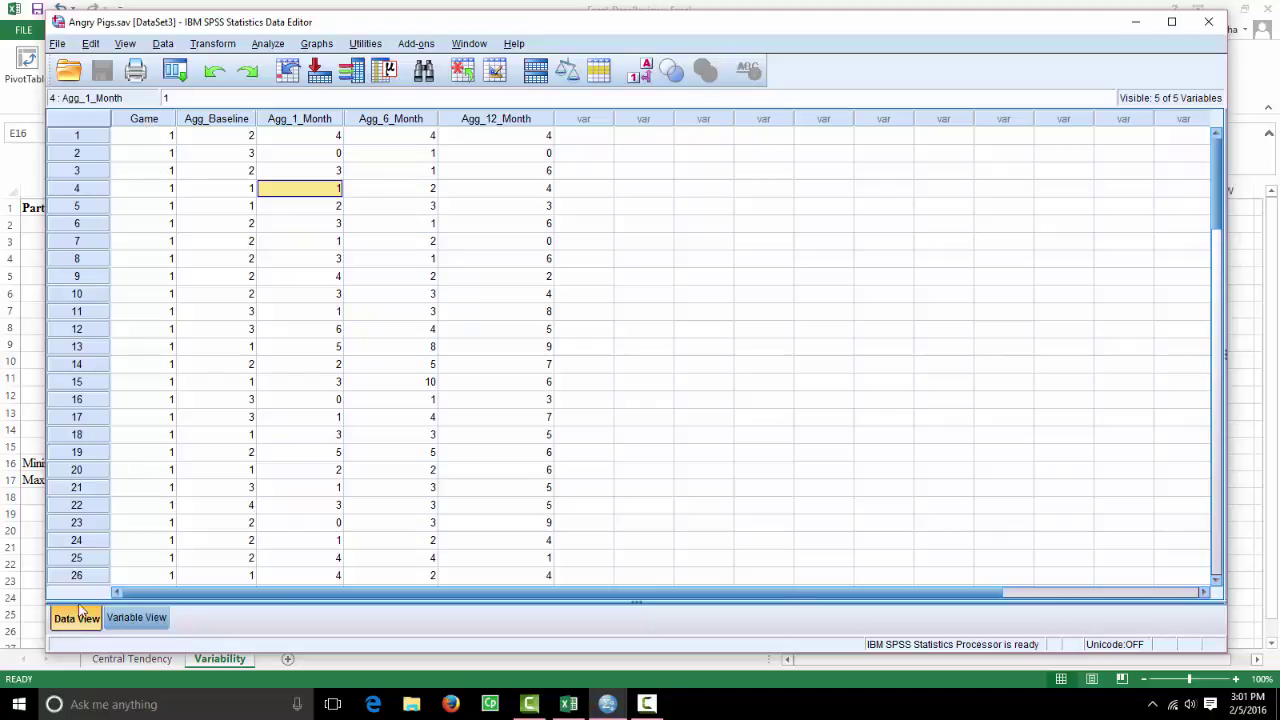
{"action": "left_click", "coordinate": [158, 121]}
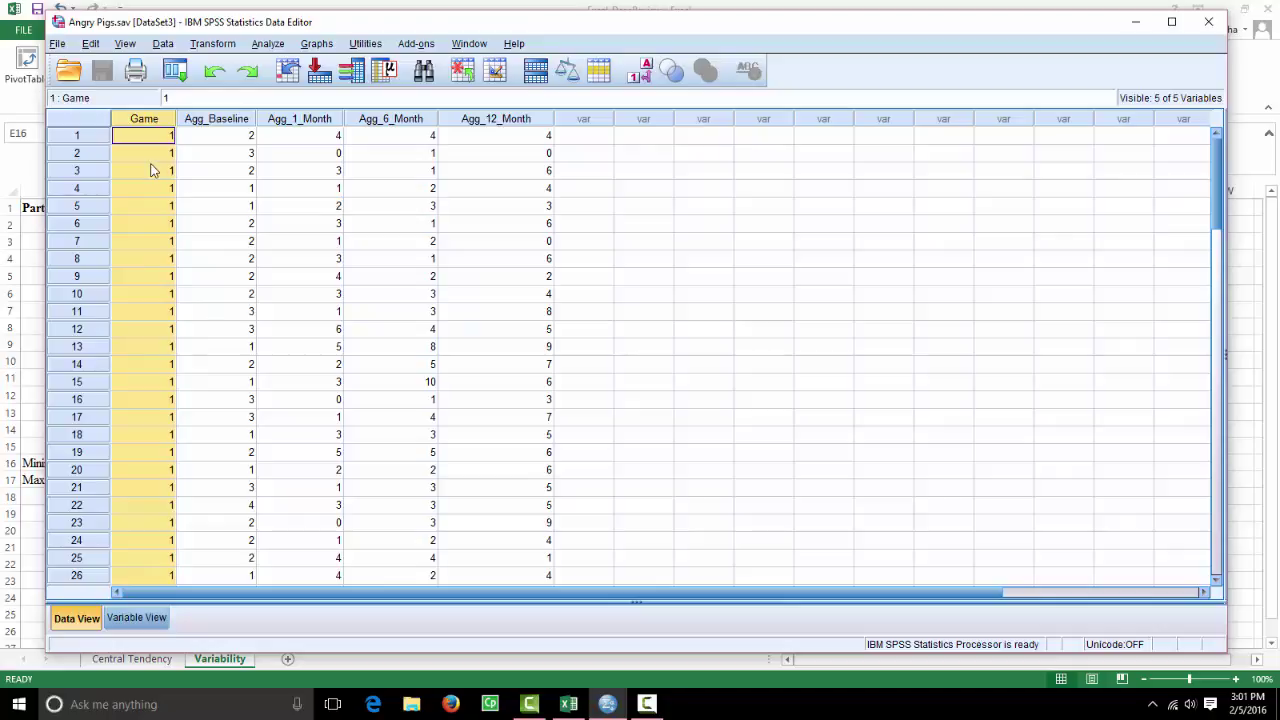
{"action": "left_click", "coordinate": [144, 617]}
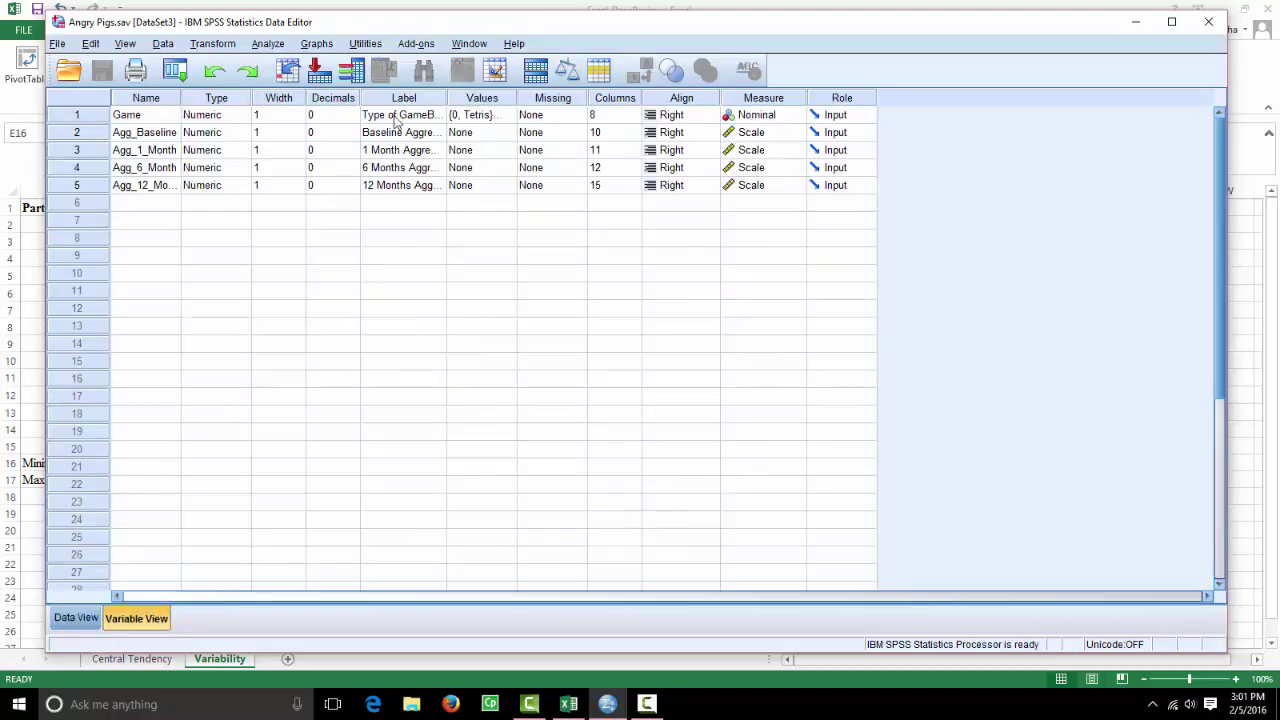
{"action": "left_click", "coordinate": [150, 118]}
{"action": "left_click", "coordinate": [393, 118]}
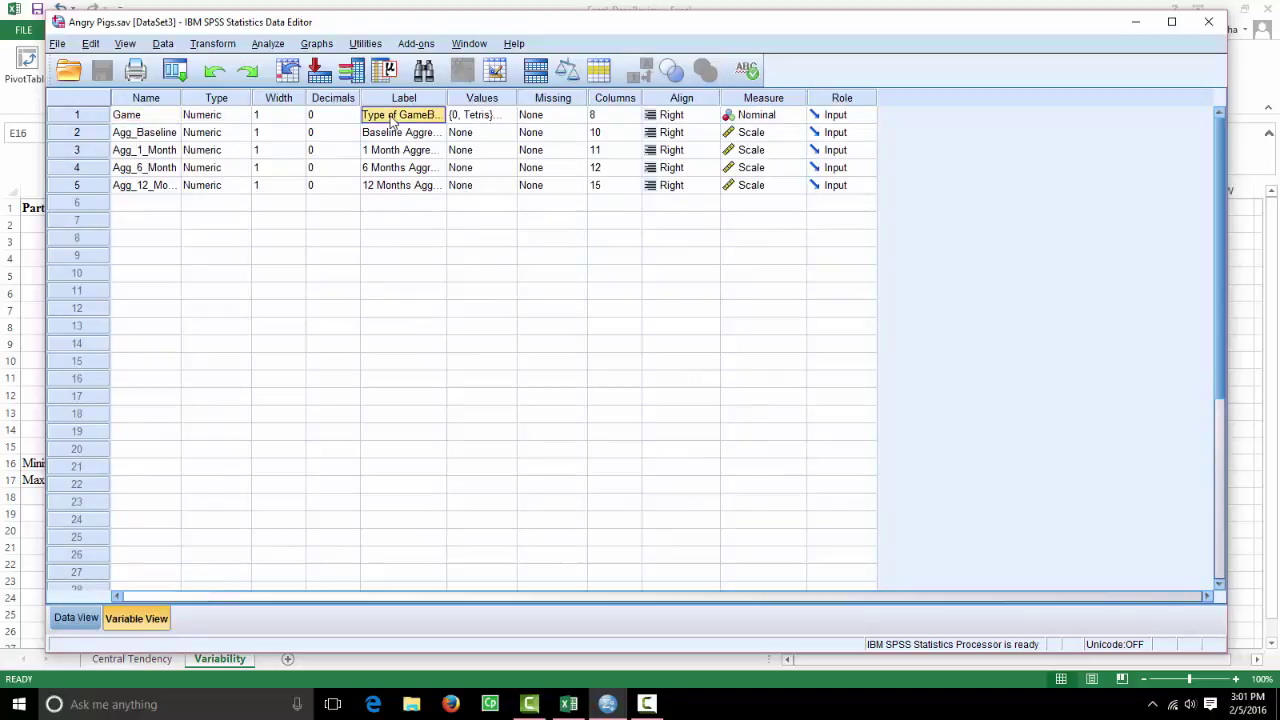
{"action": "left_click", "coordinate": [512, 118]}
{"action": "left_click", "coordinate": [512, 118]}
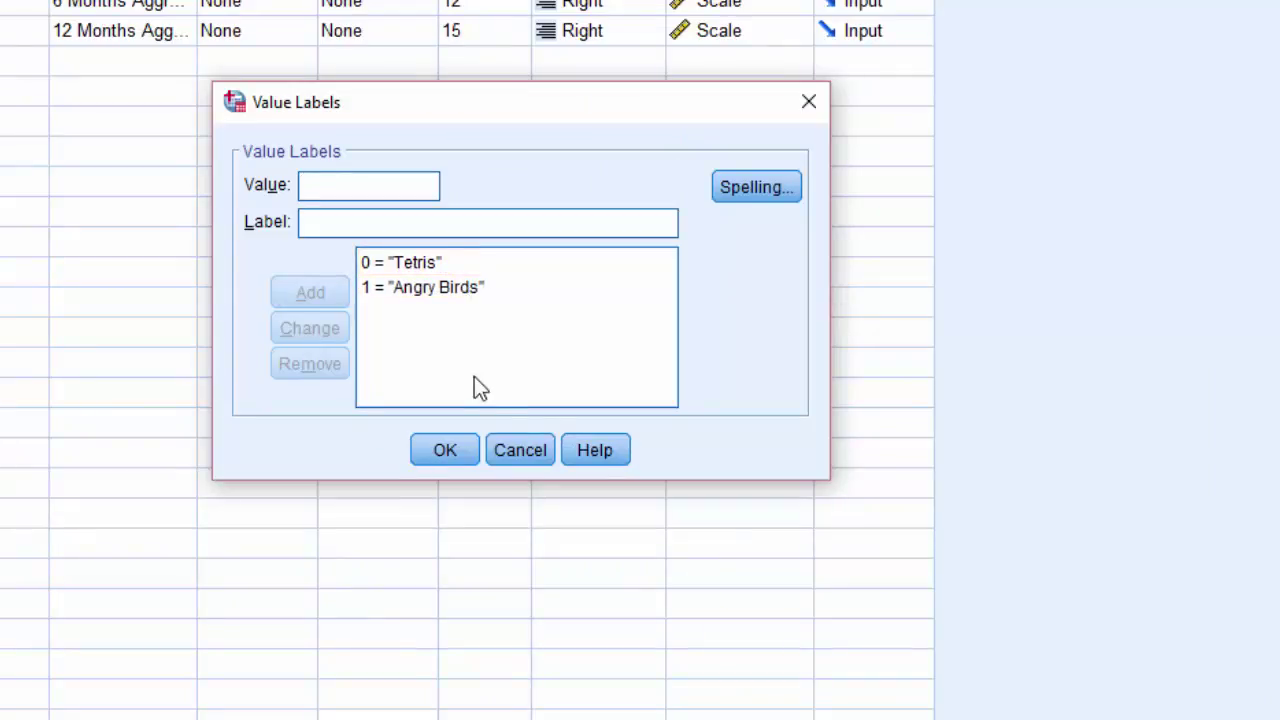
{"action": "left_click", "coordinate": [516, 448]}
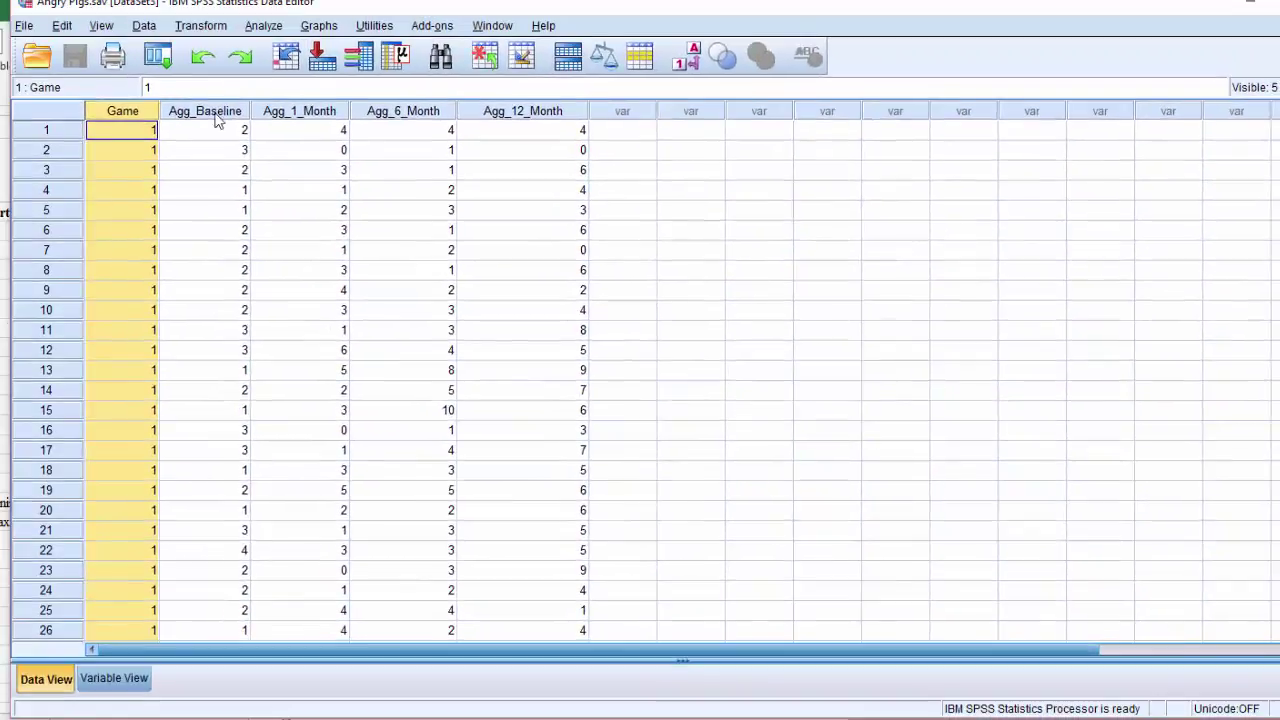
Step: Look through the aggression score columns for baseline, 1 month, 6 months and 12 months in the data
{"action": "key", "text": "Right"}
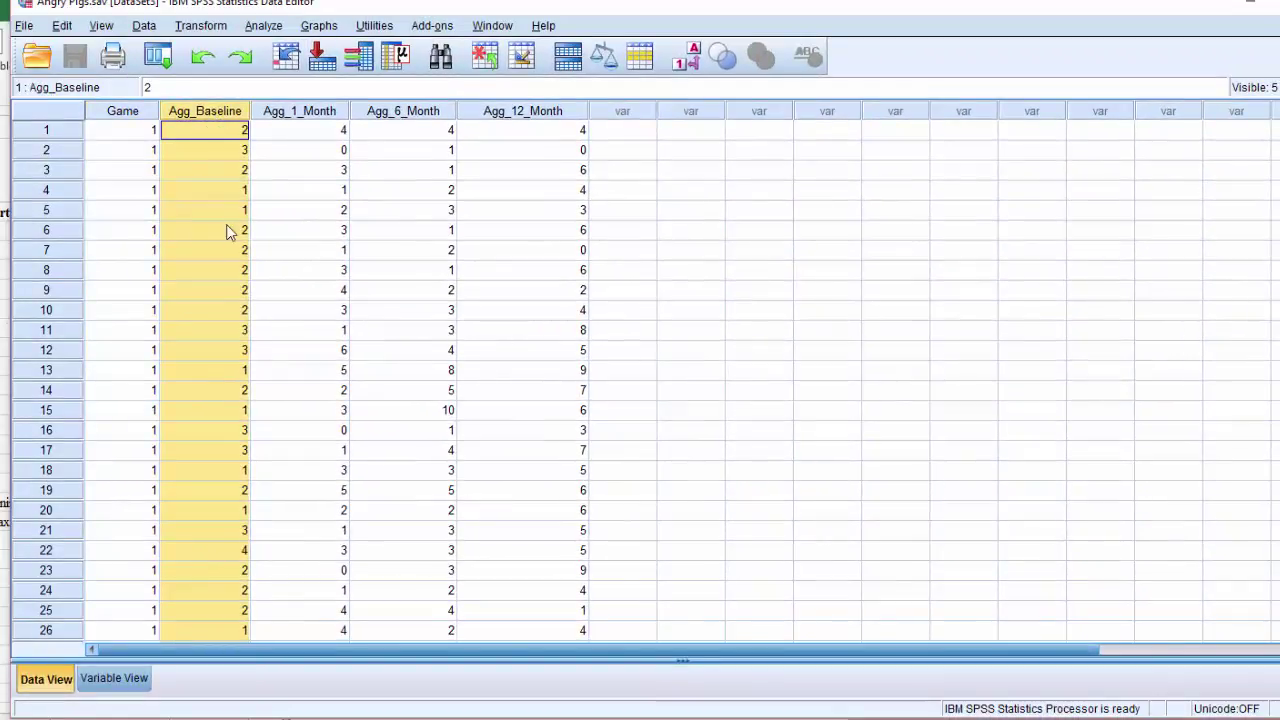
{"action": "key", "text": "Right"}
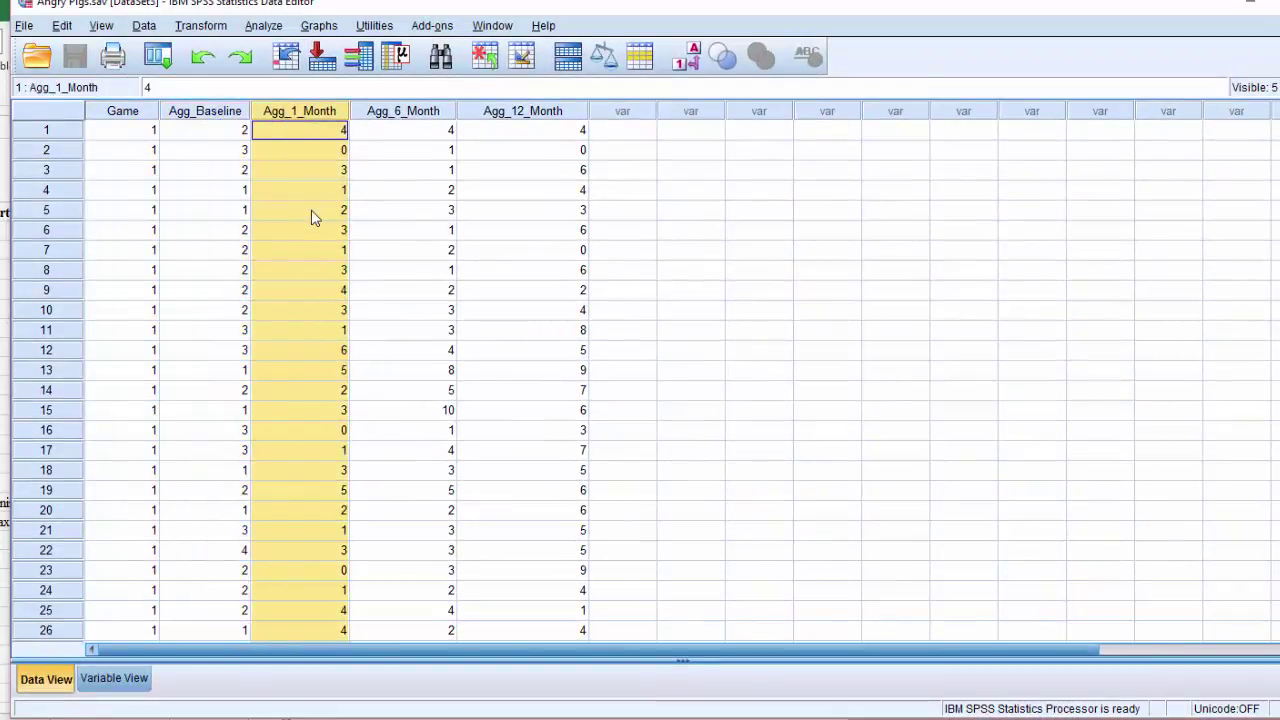
{"action": "left_click", "coordinate": [401, 127]}
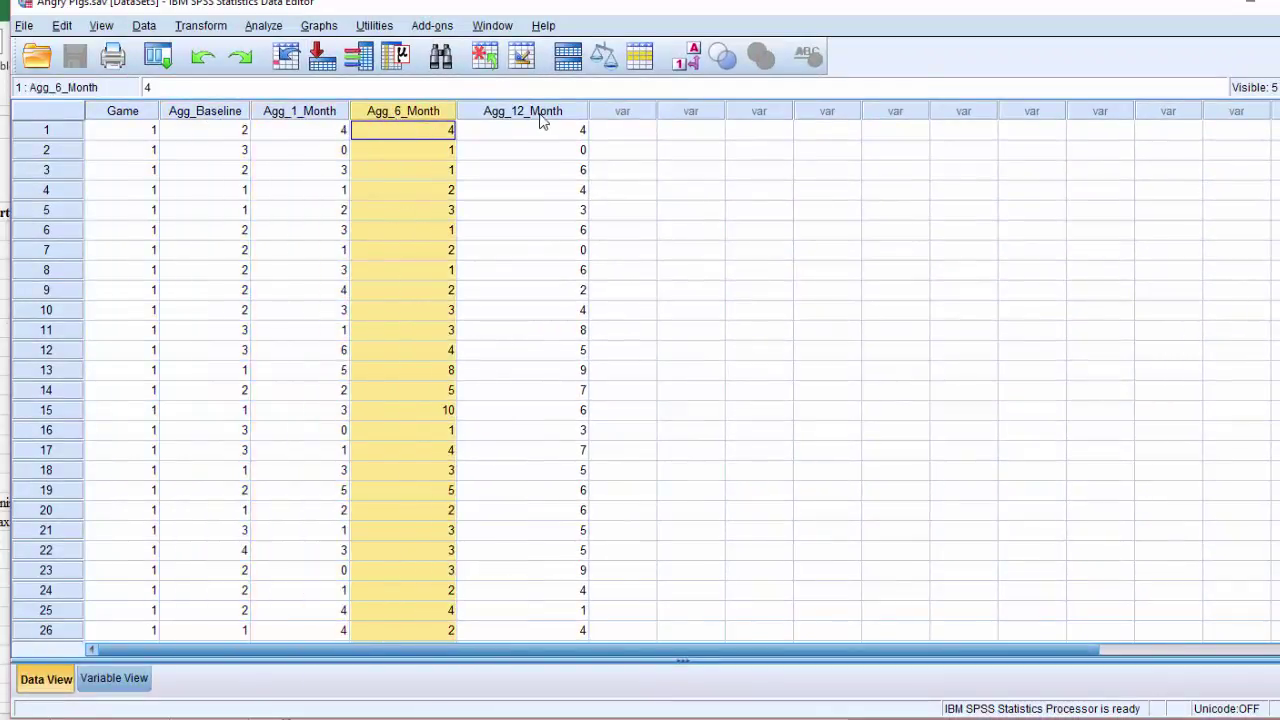
{"action": "left_click", "coordinate": [537, 131]}
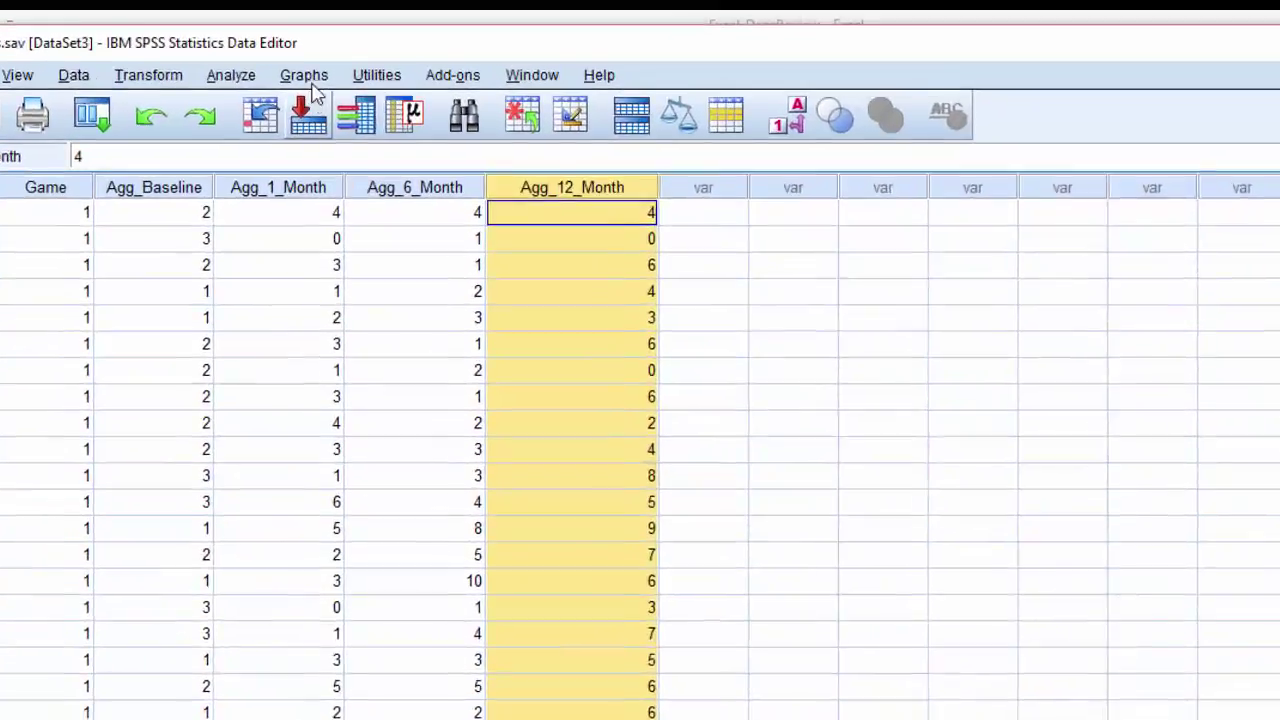
Step: Create a simple bar chart of the number of cases, using Type of Game as the category axis
{"action": "left_click", "coordinate": [320, 26]}
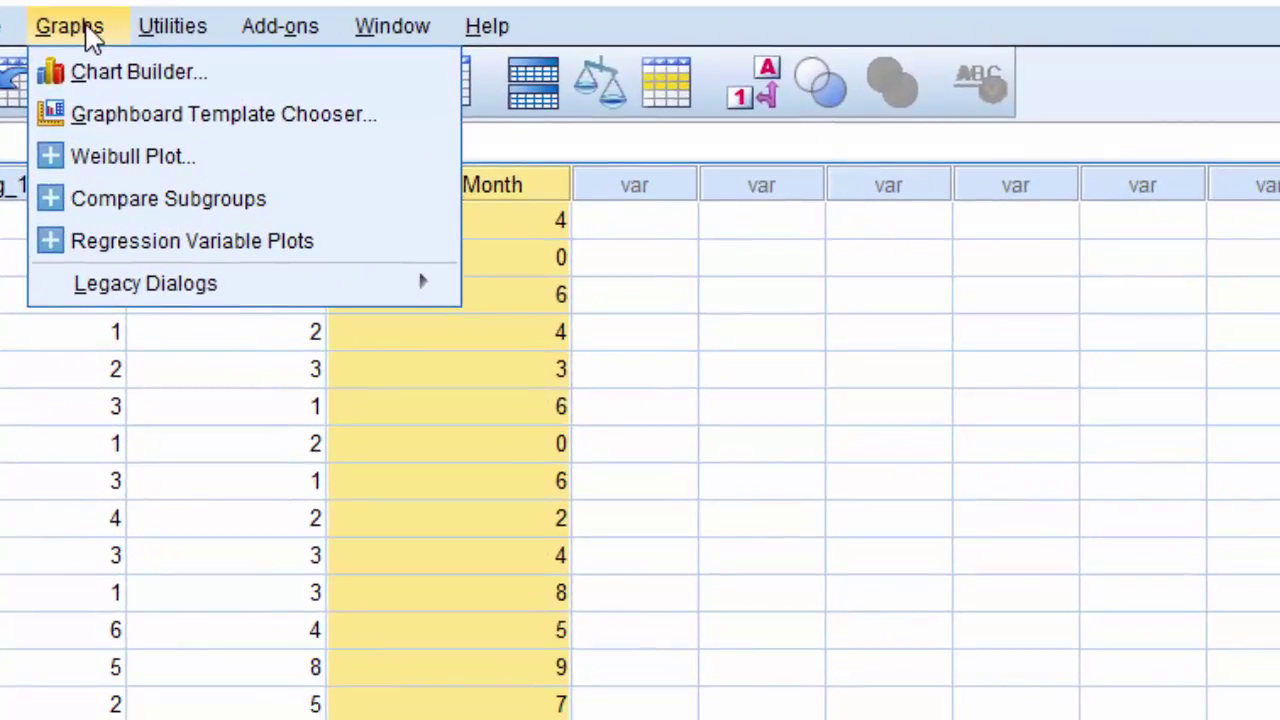
{"action": "mouse_move", "coordinate": [145, 283]}
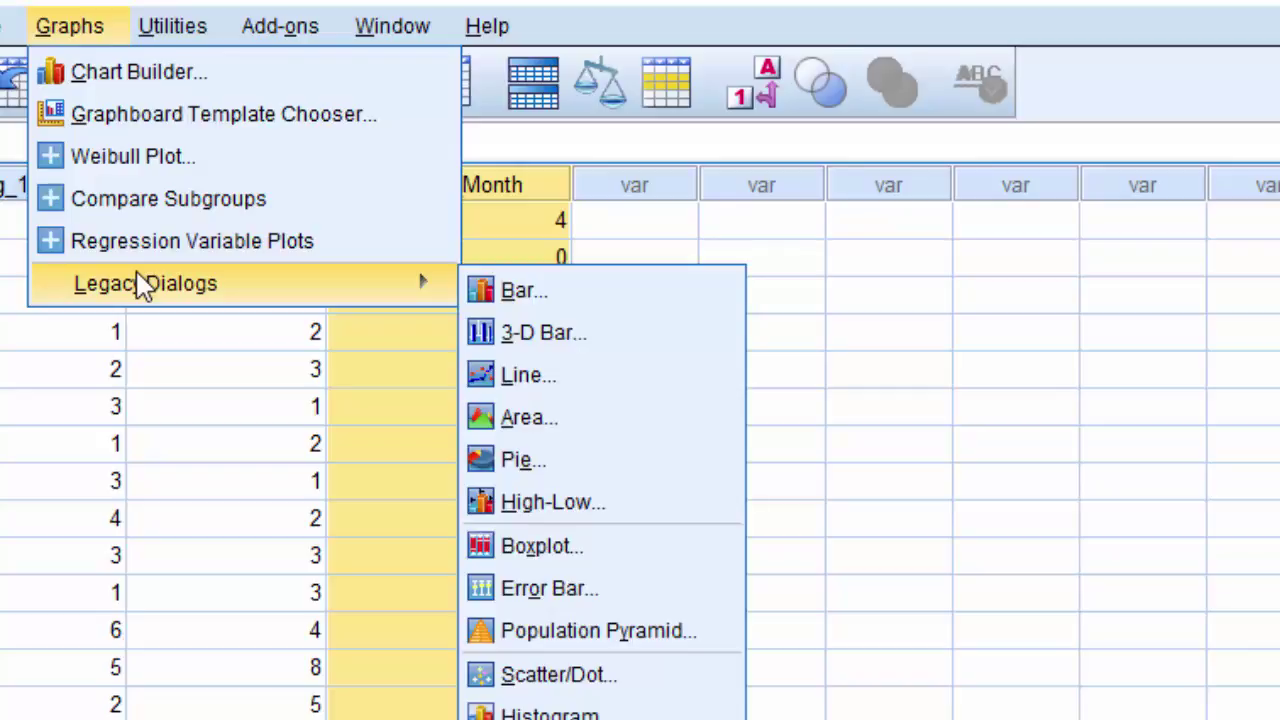
{"action": "left_click", "coordinate": [556, 297]}
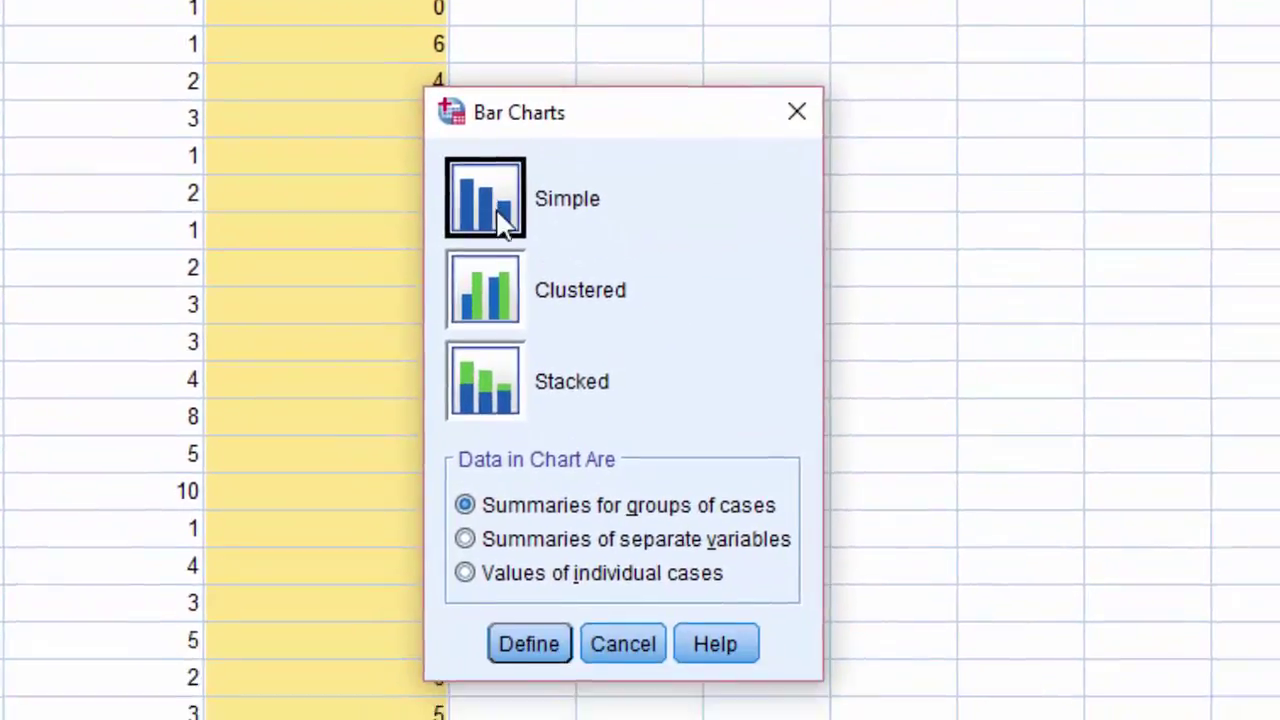
{"action": "left_click", "coordinate": [540, 612]}
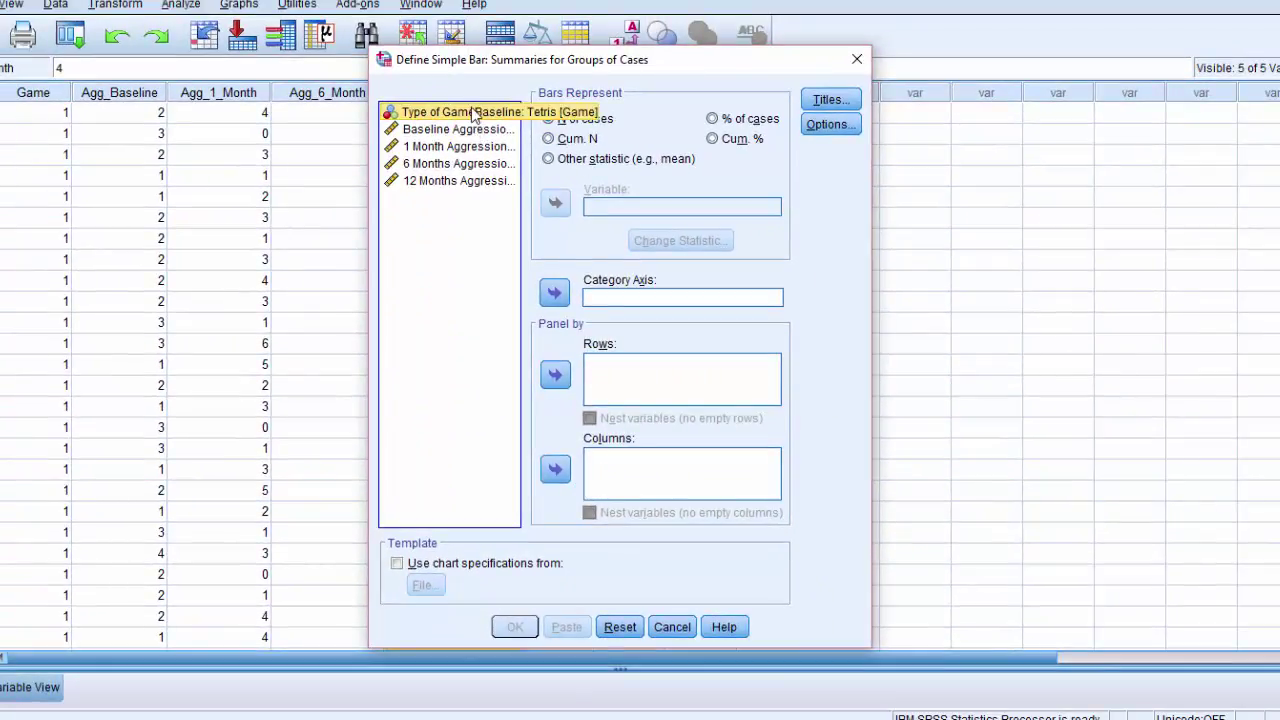
{"action": "left_click", "coordinate": [554, 292]}
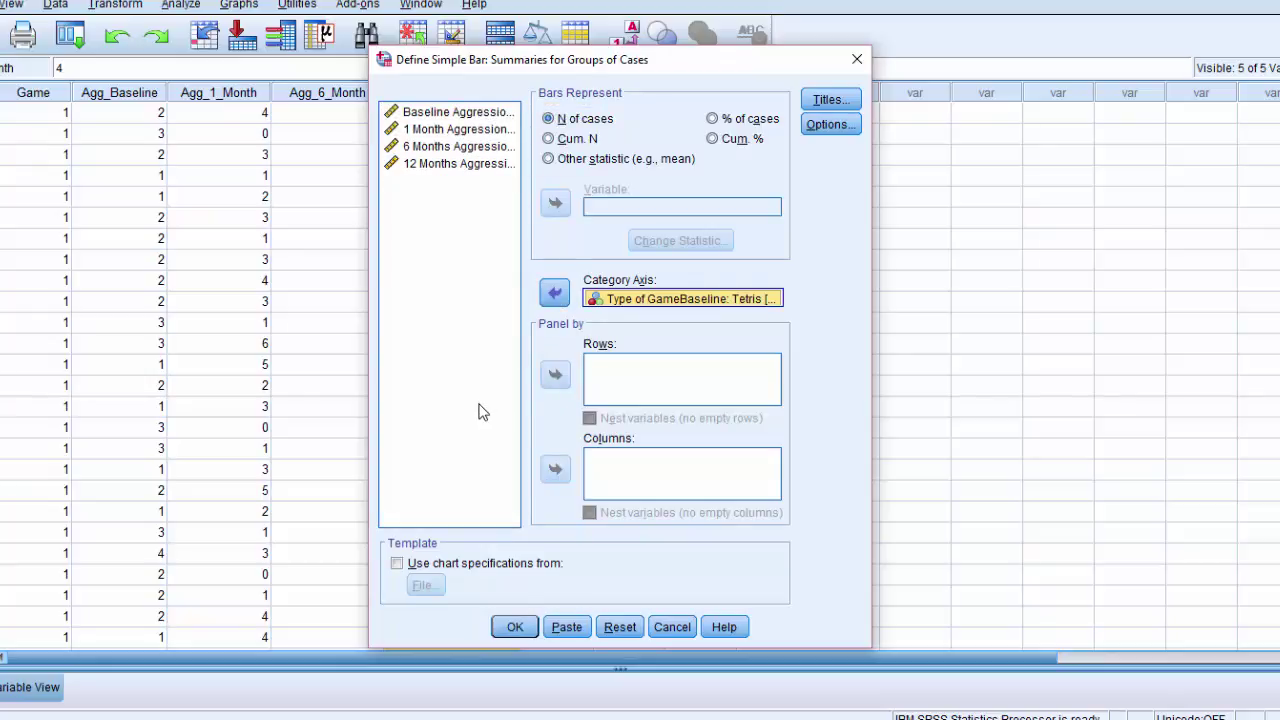
{"action": "left_click", "coordinate": [512, 626]}
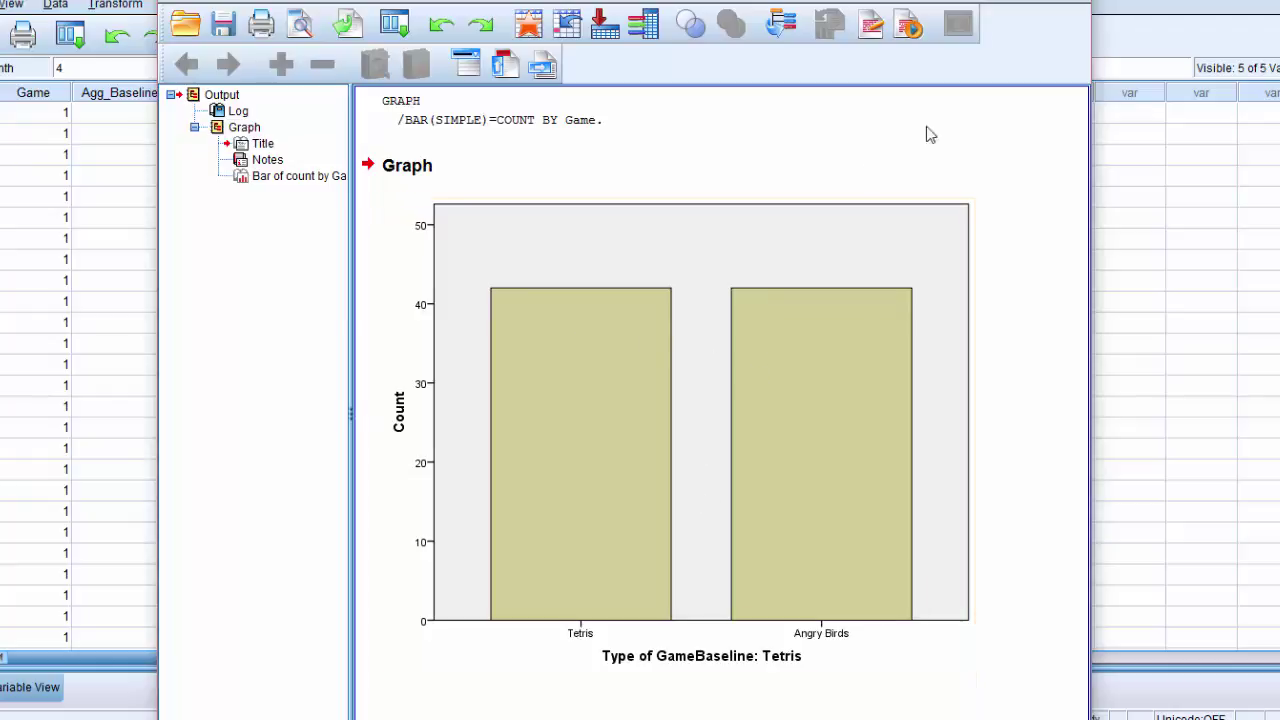
Step: Close the bar chart output without saving it and return to the data
{"action": "key", "text": "alt+F4"}
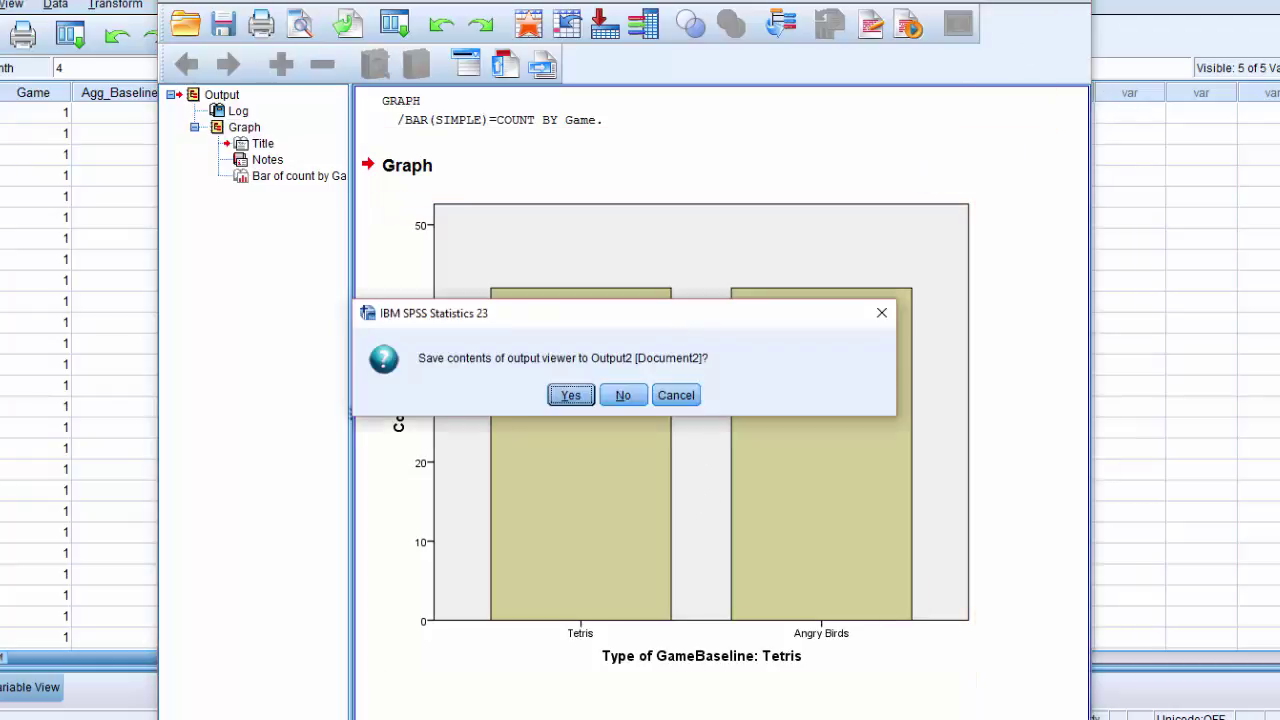
{"action": "left_click", "coordinate": [621, 397]}
{"action": "left_click", "coordinate": [290, 350]}
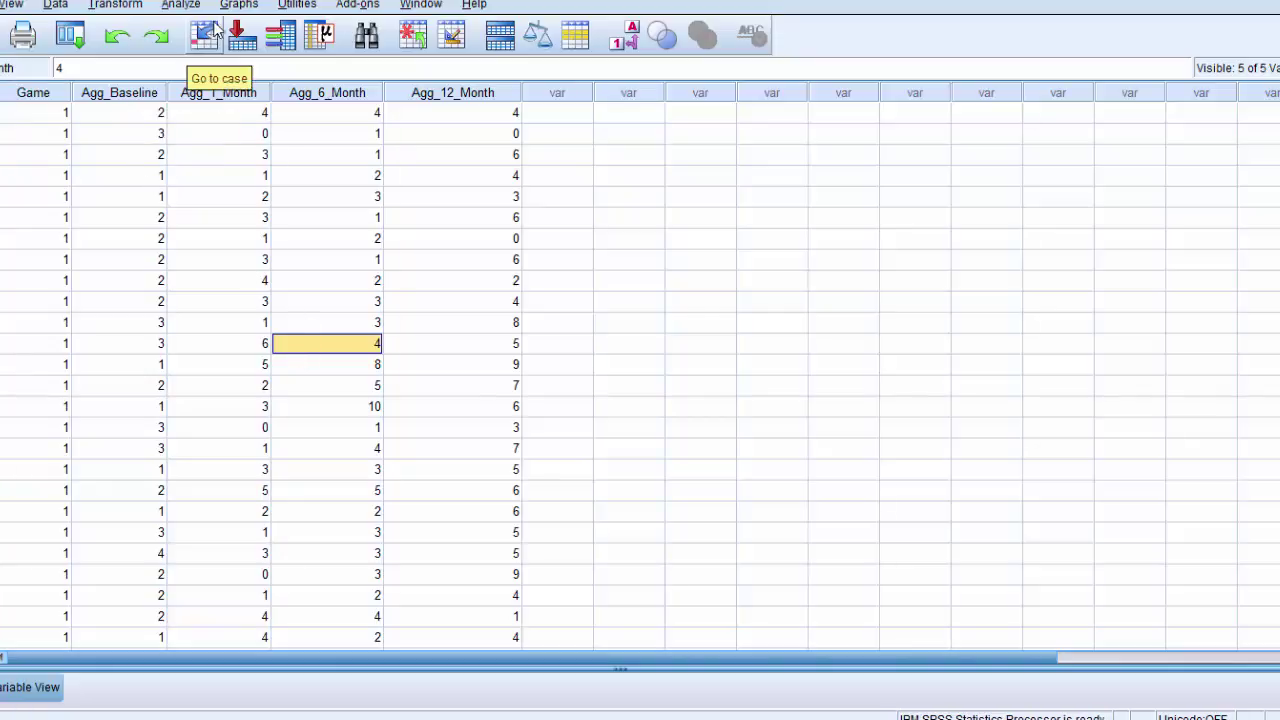
Step: Create a histogram of the Baseline Aggression variable without a normal curve
{"action": "left_click", "coordinate": [240, 6]}
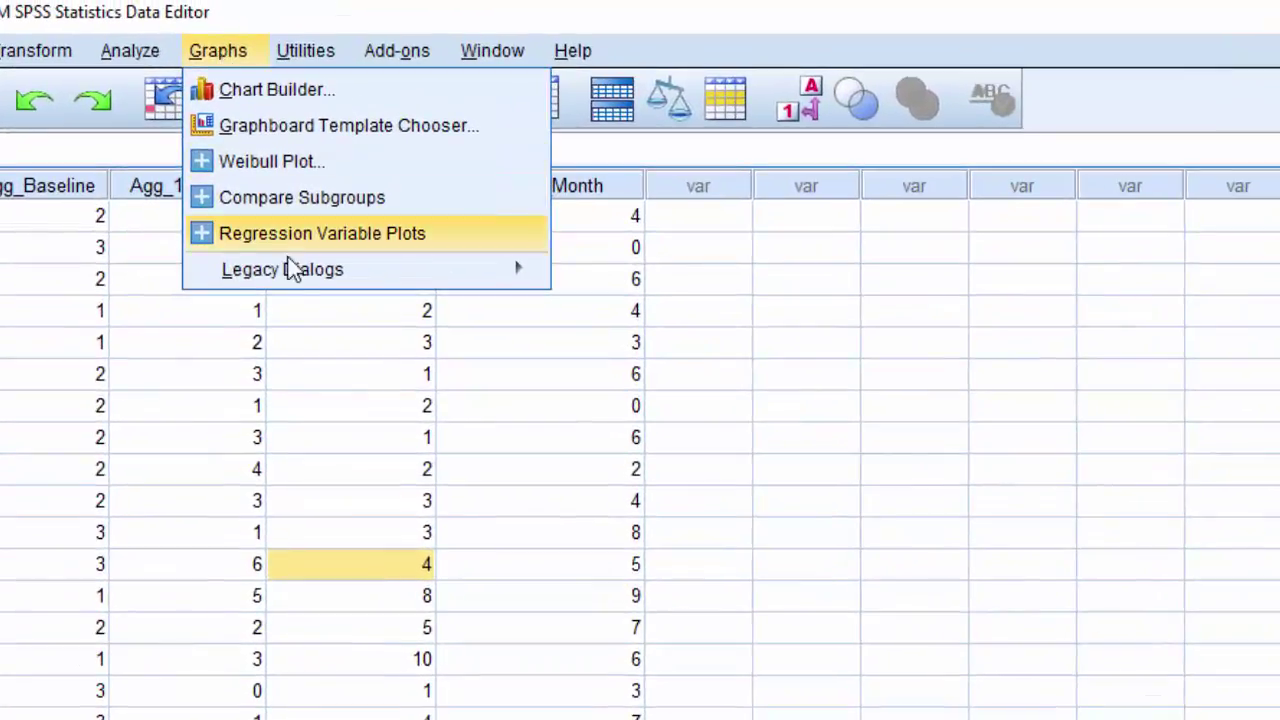
{"action": "mouse_move", "coordinate": [293, 274]}
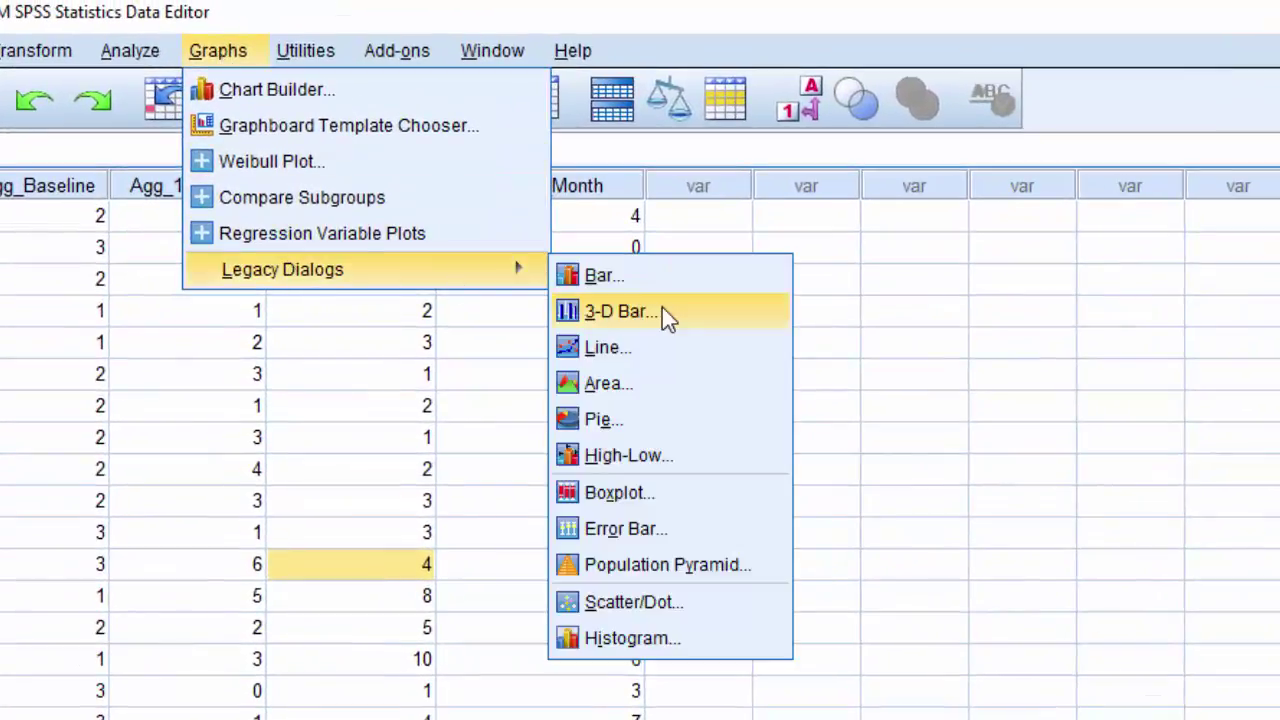
{"action": "left_click", "coordinate": [751, 639]}
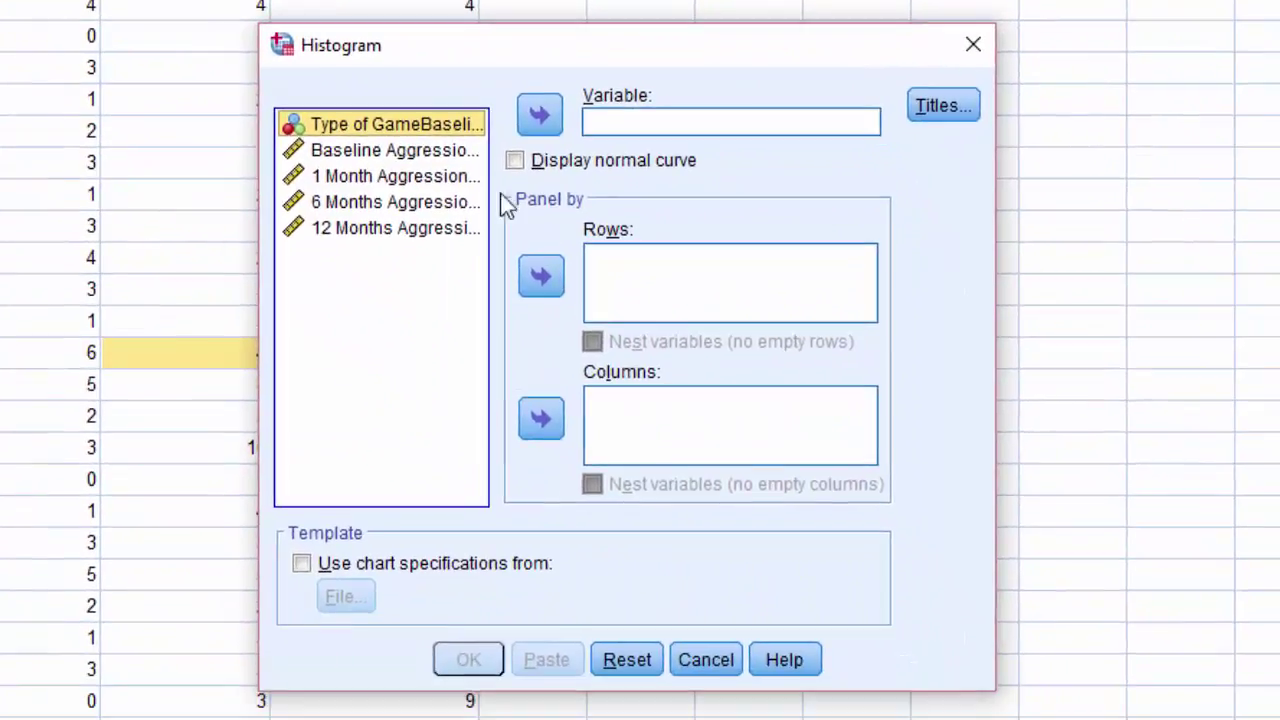
{"action": "left_click", "coordinate": [405, 155]}
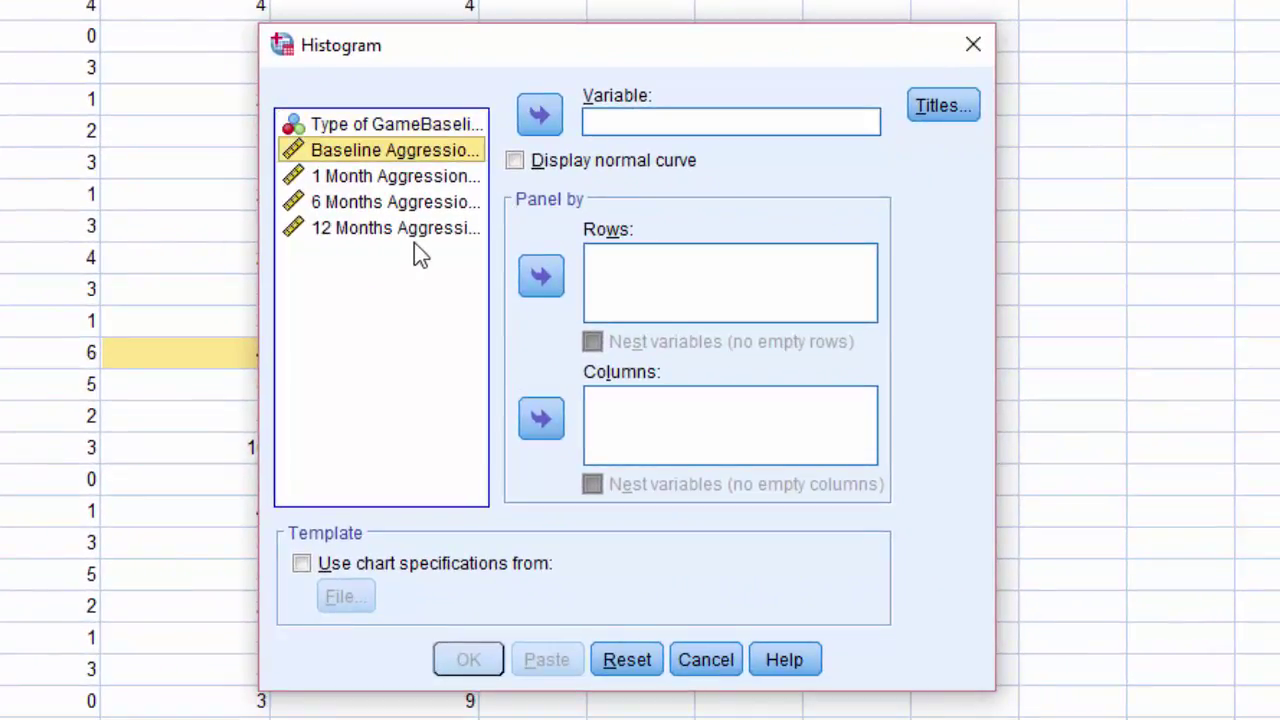
{"action": "left_click", "coordinate": [540, 115]}
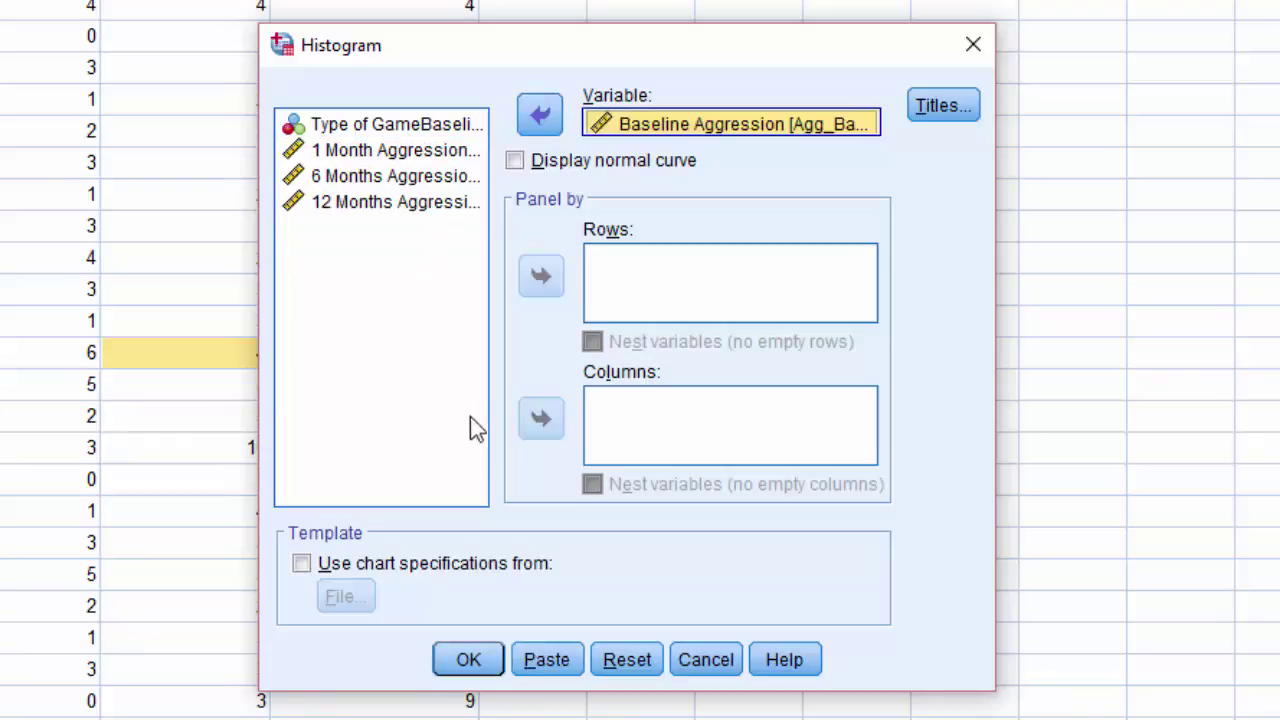
{"action": "left_click", "coordinate": [470, 662]}
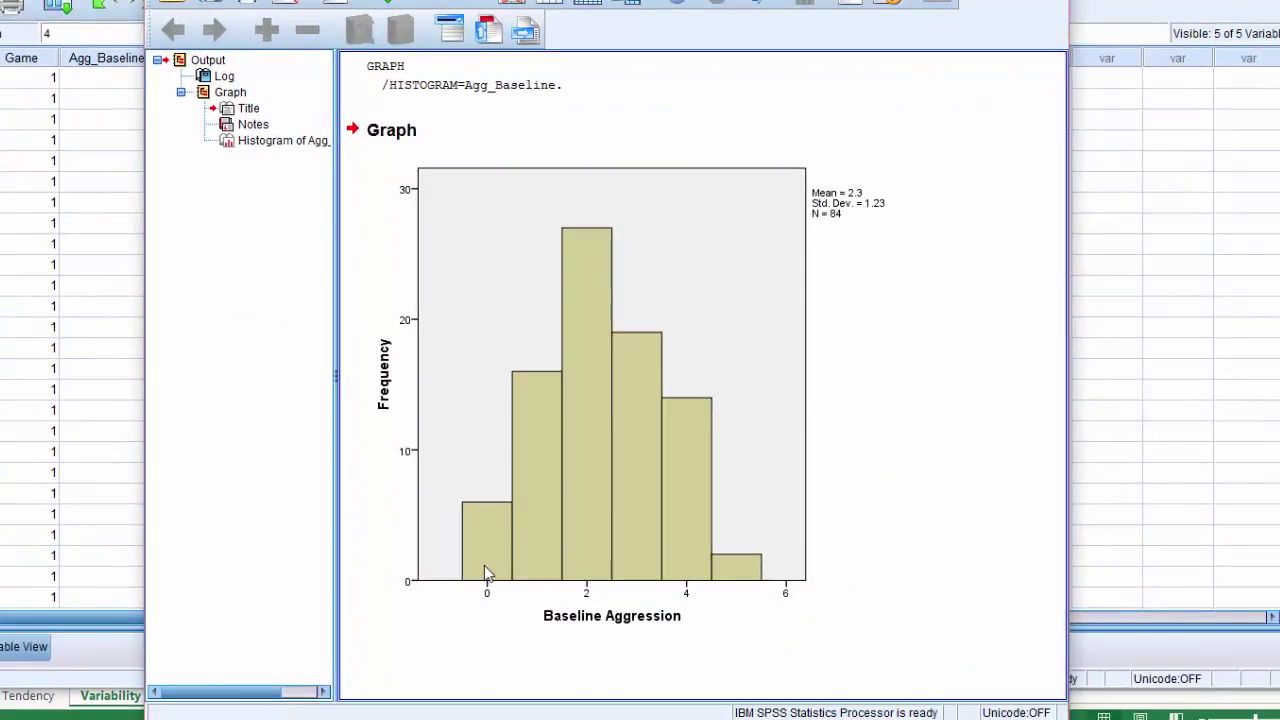
{"action": "left_click", "coordinate": [480, 564]}
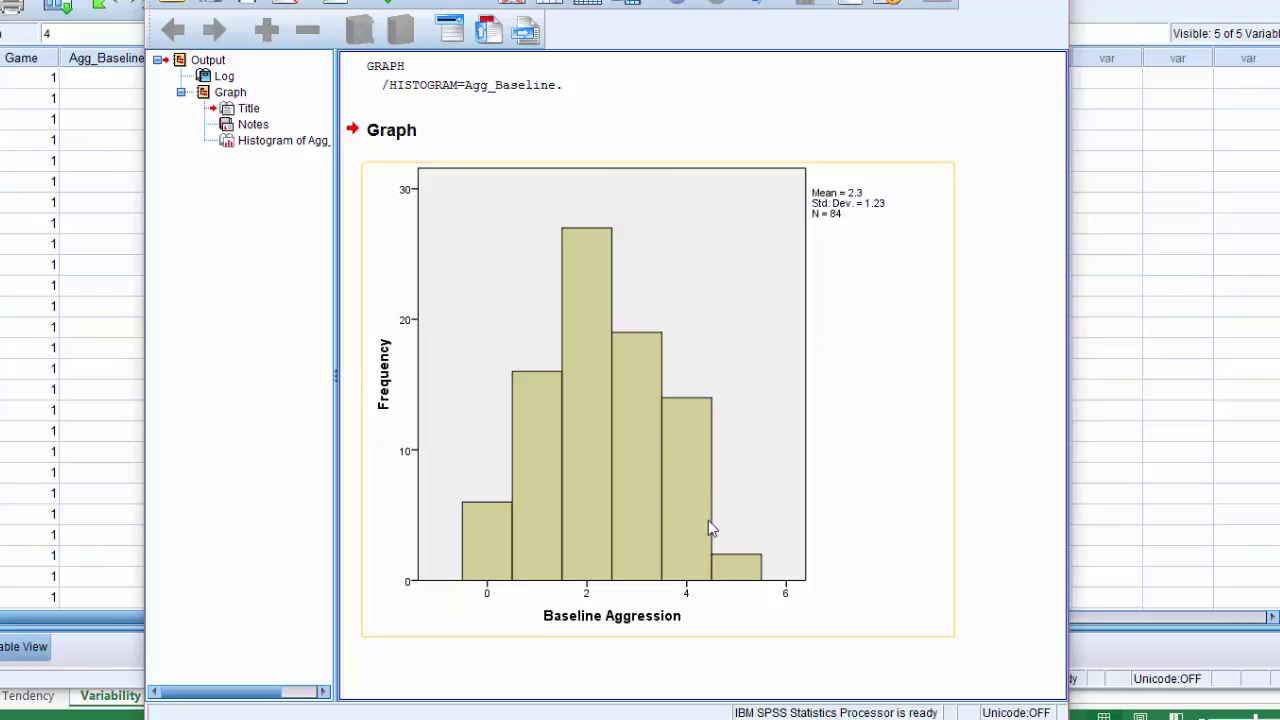
{"action": "left_click", "coordinate": [510, 2]}
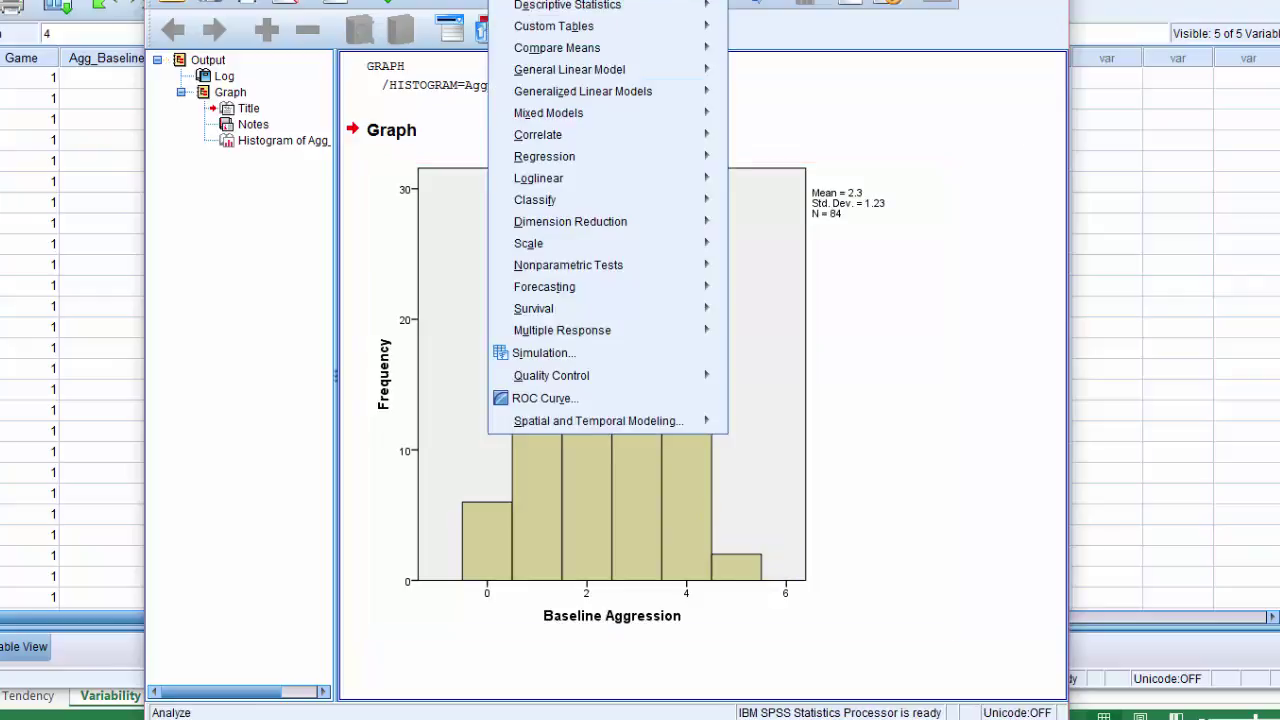
{"action": "mouse_move", "coordinate": [565, 2]}
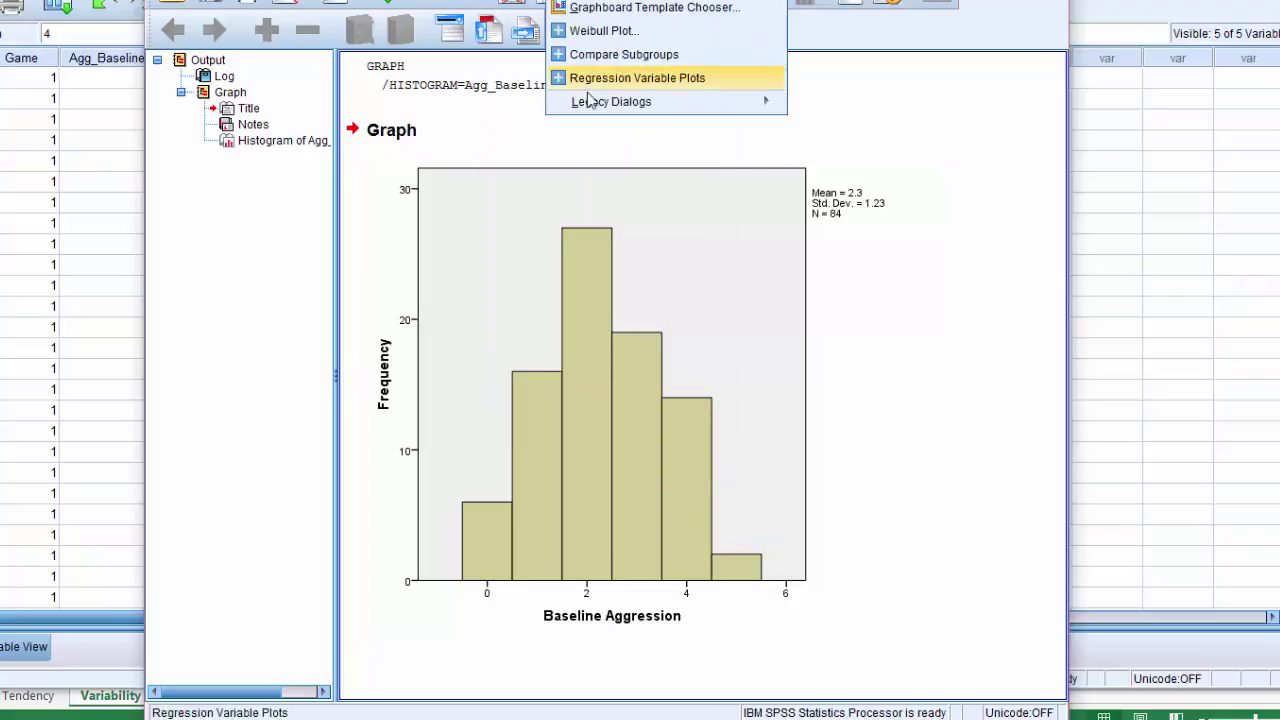
{"action": "mouse_move", "coordinate": [600, 102]}
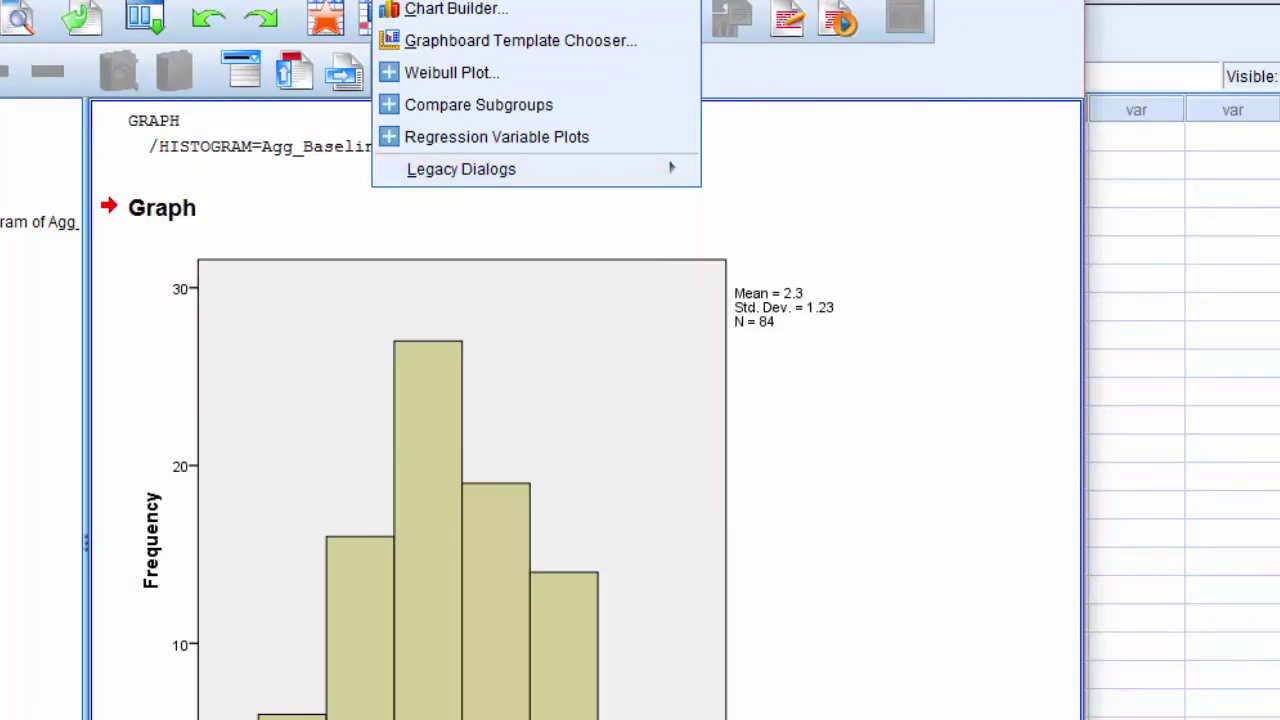
{"action": "mouse_move", "coordinate": [445, 172]}
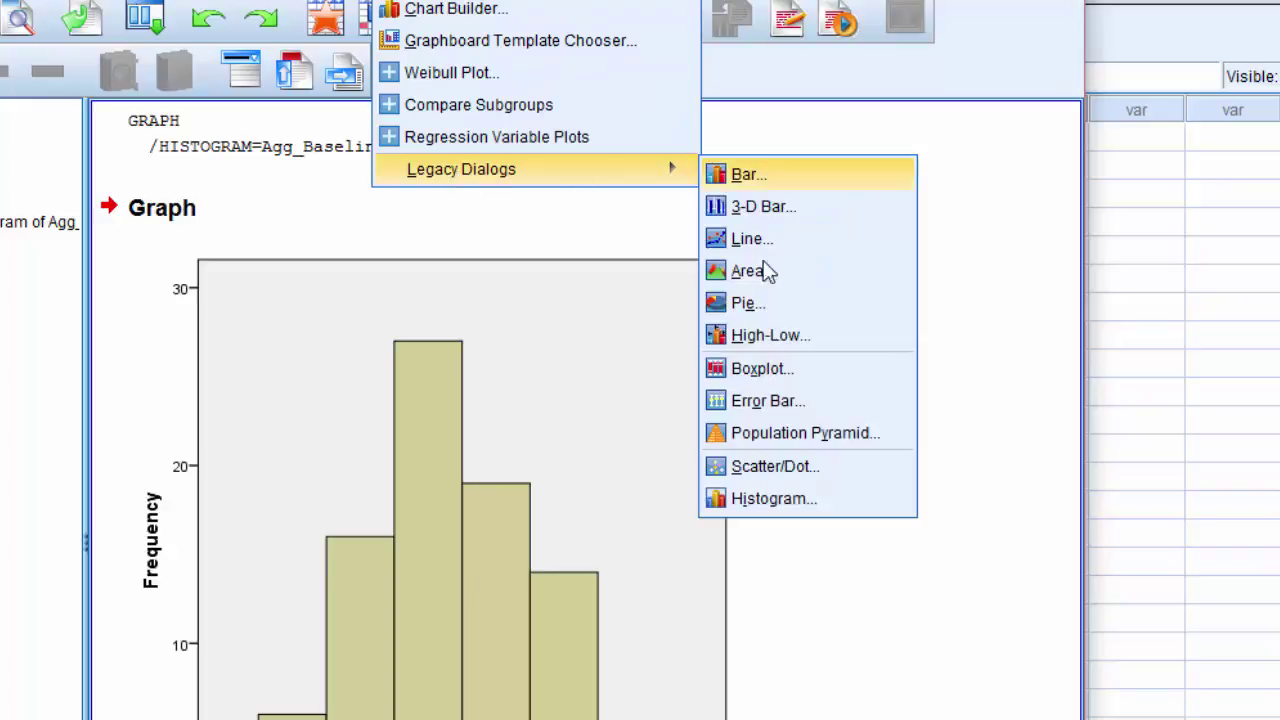
{"action": "left_click", "coordinate": [766, 500]}
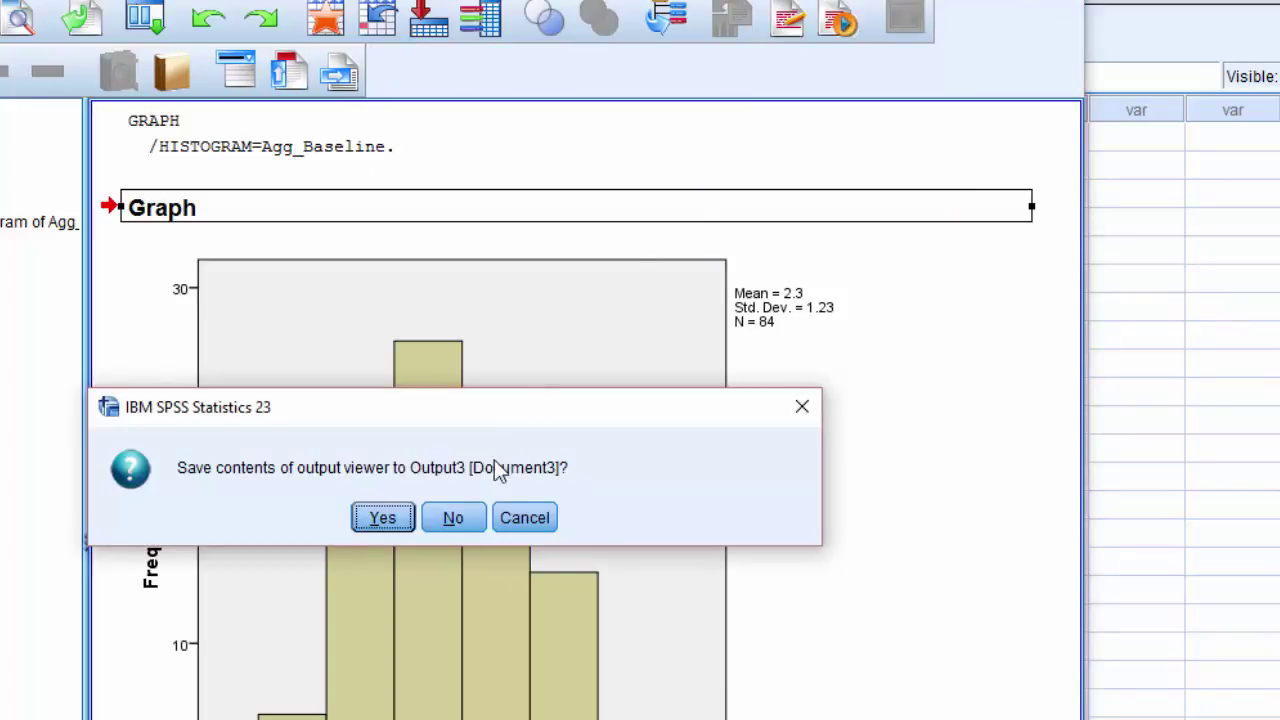
Step: Discard the histogram output without saving it
{"action": "left_click", "coordinate": [449, 517]}
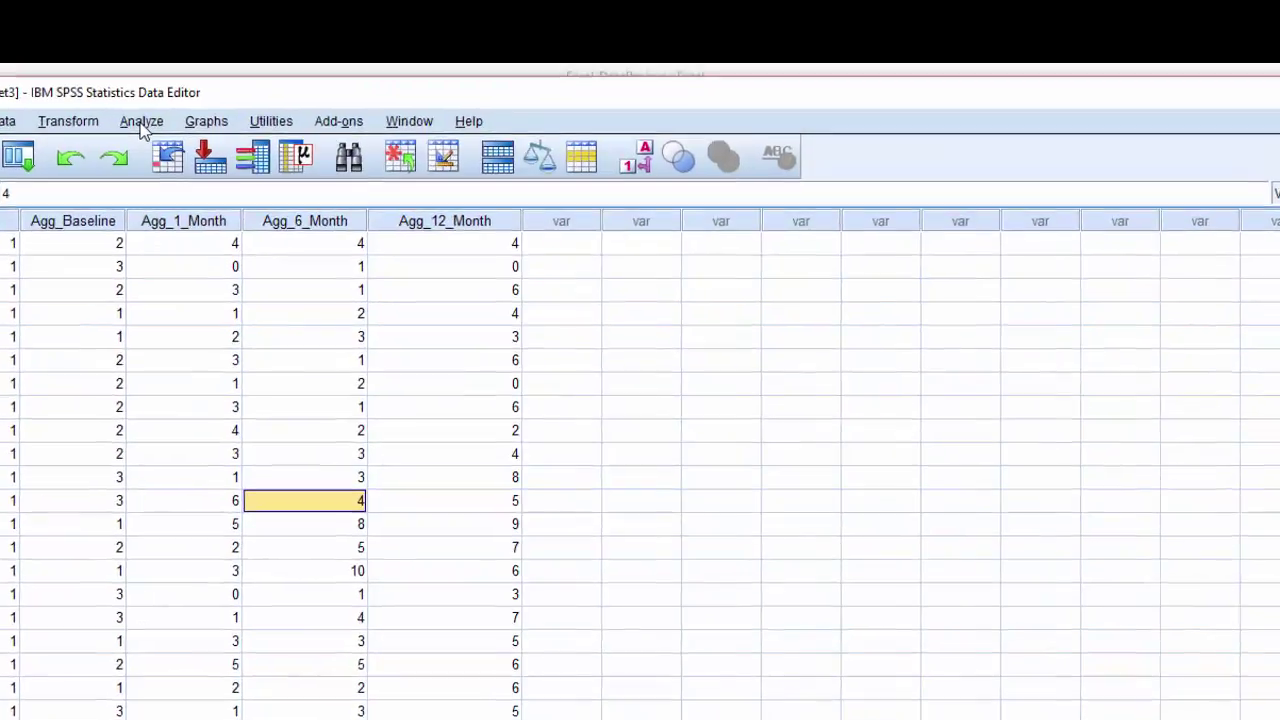
Step: Set up an Explore analysis with Baseline Aggression as the dependent variable, keeping descriptives with a 95% confidence interval for the mean
{"action": "left_click", "coordinate": [160, 146]}
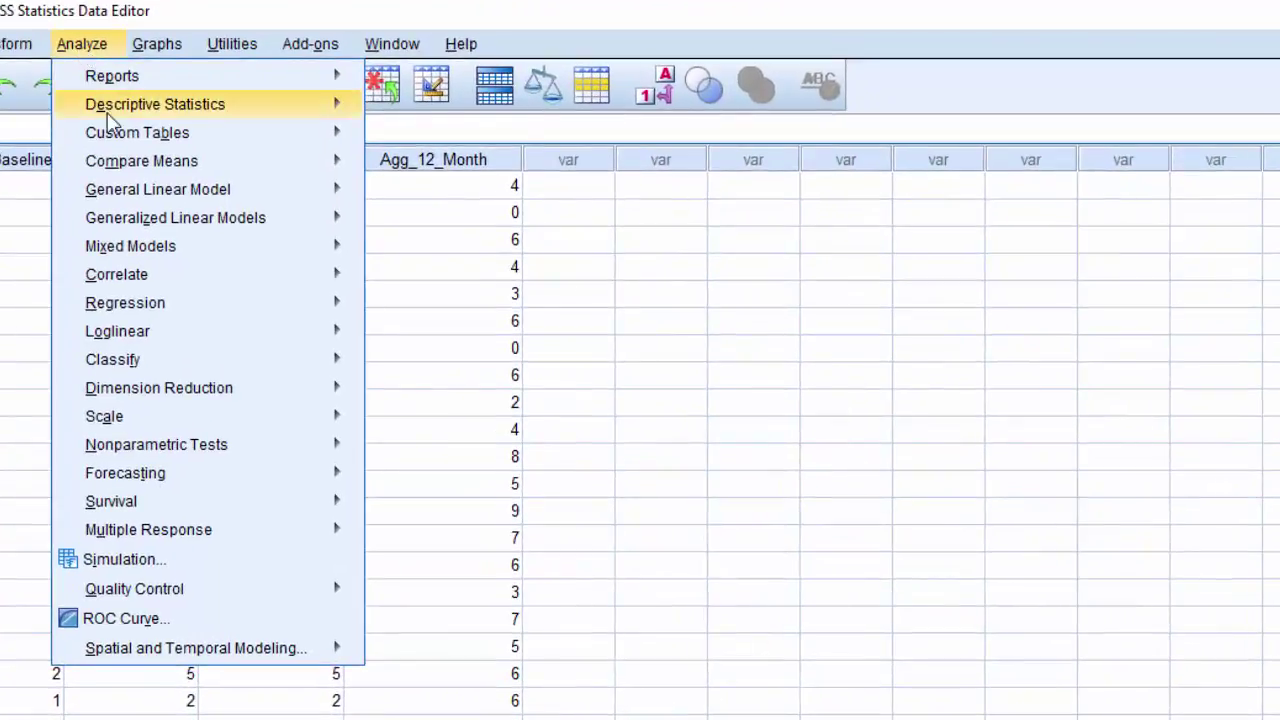
{"action": "mouse_move", "coordinate": [362, 112]}
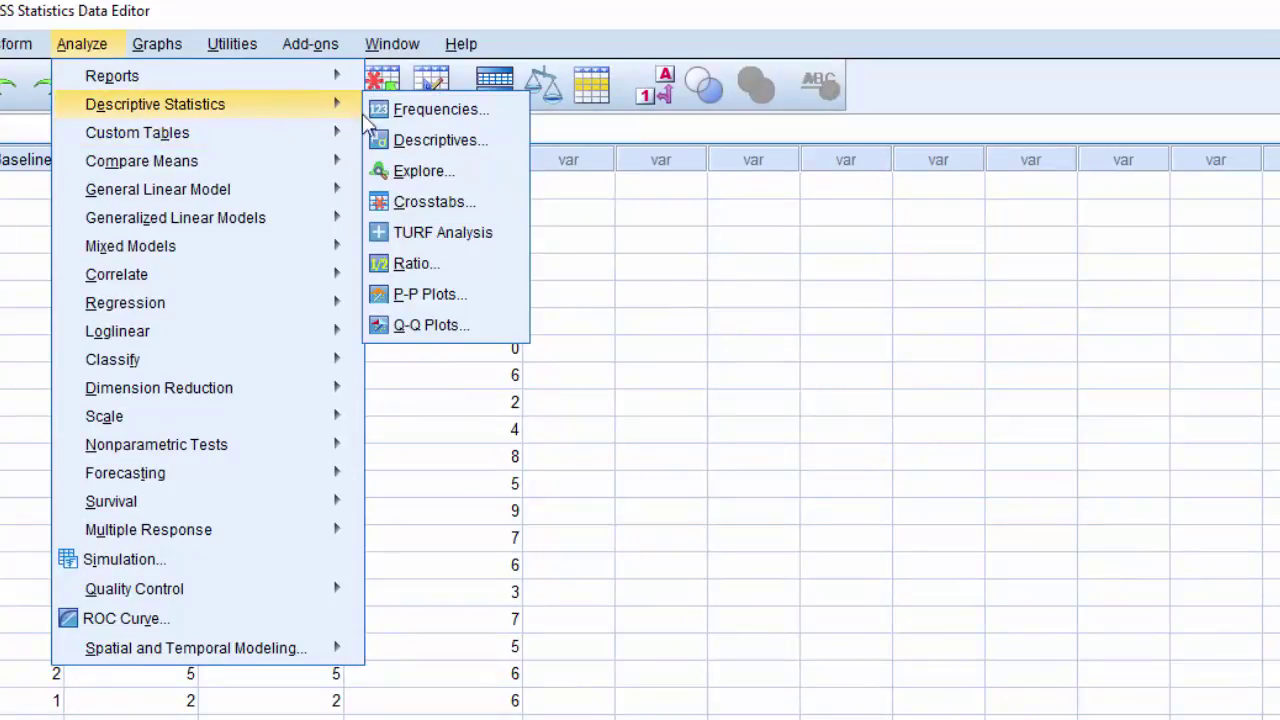
{"action": "left_click", "coordinate": [440, 174]}
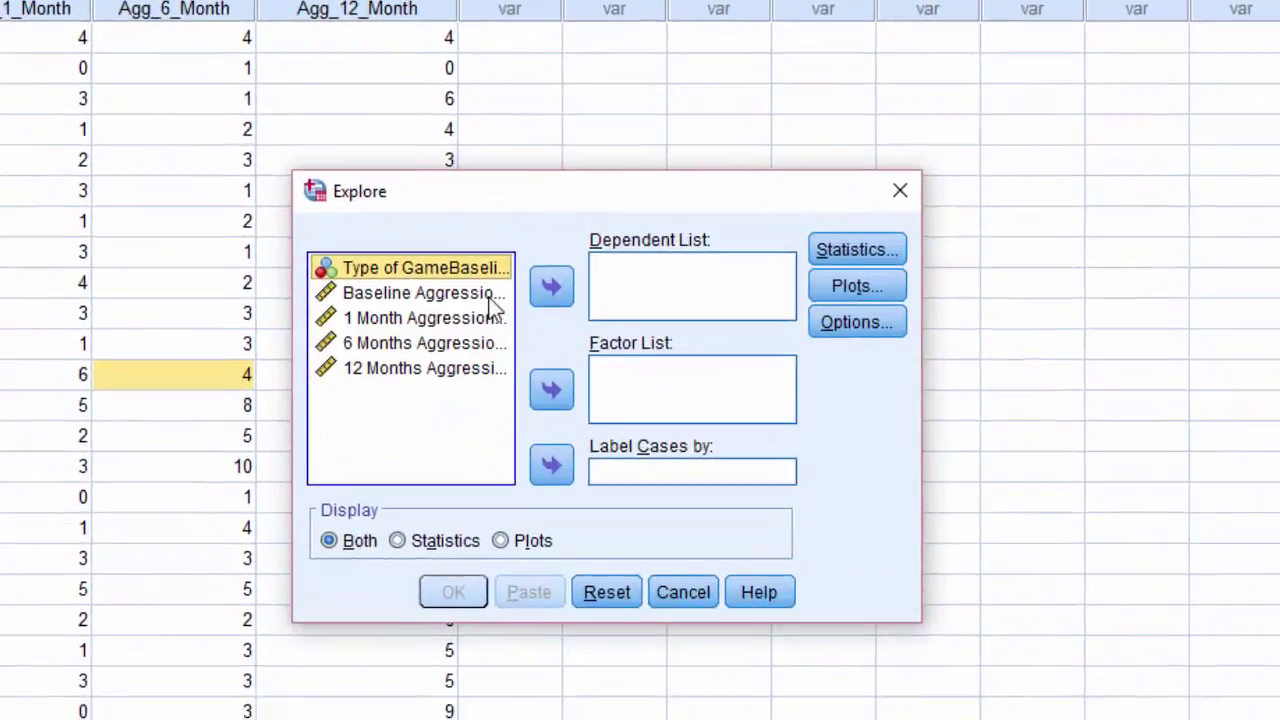
{"action": "left_click", "coordinate": [488, 296]}
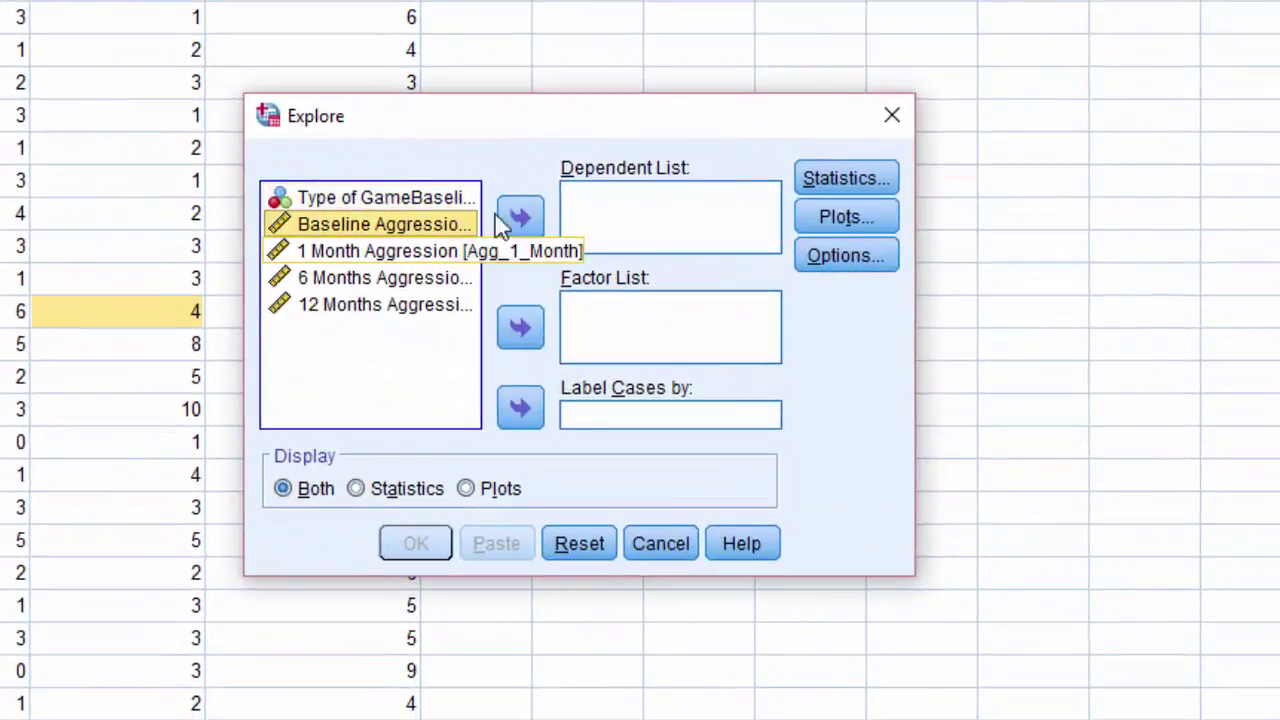
{"action": "left_click", "coordinate": [520, 217]}
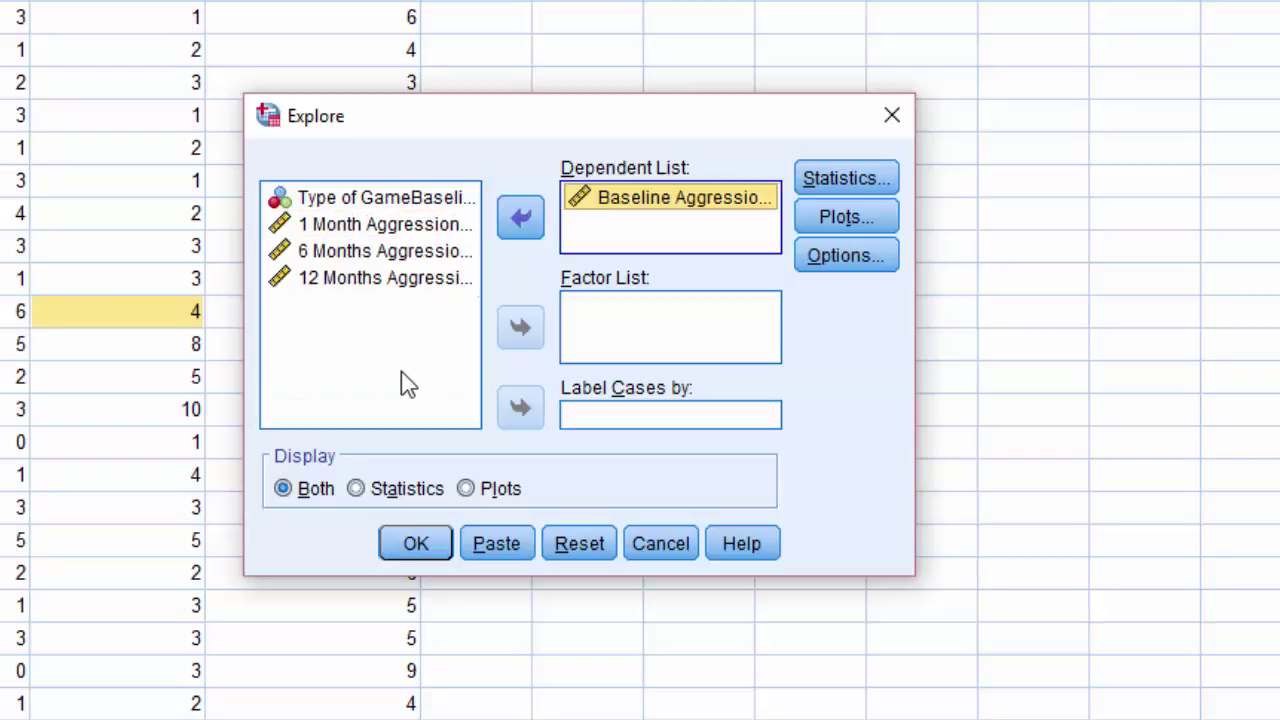
{"action": "left_click", "coordinate": [835, 178]}
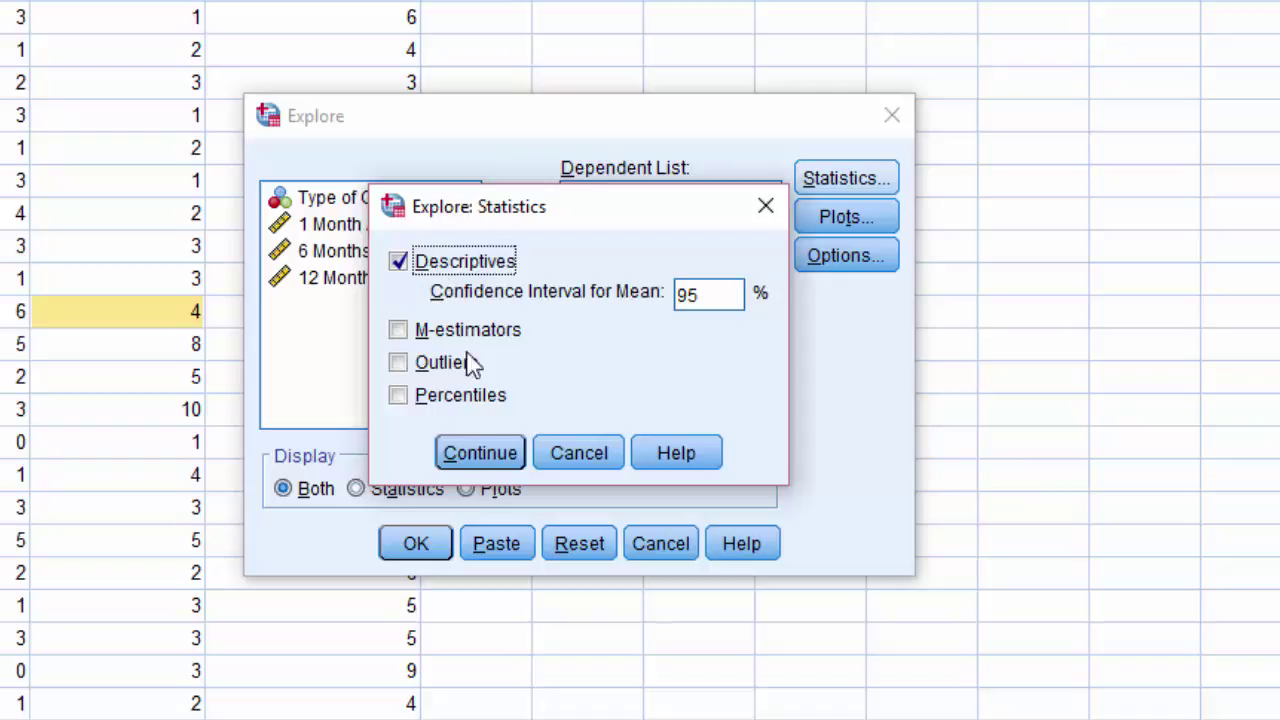
{"action": "left_click", "coordinate": [504, 455]}
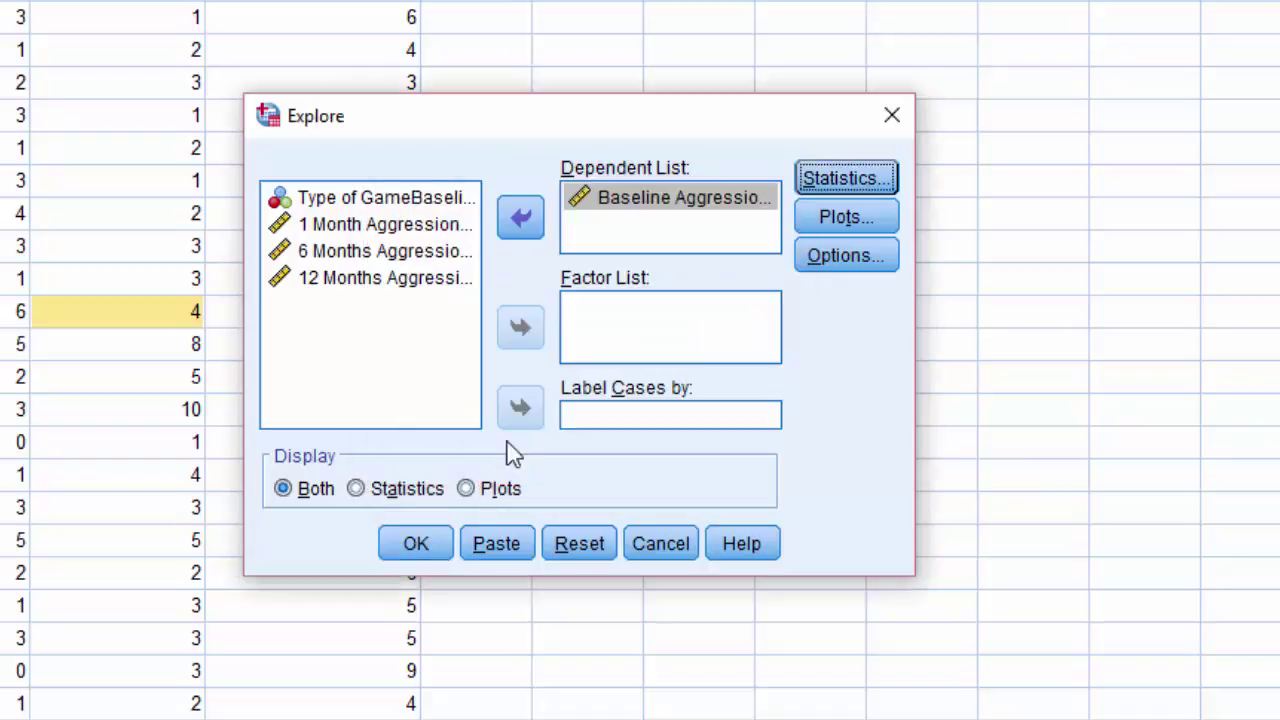
Step: Add a histogram to the Explore plots alongside the stem-and-leaf plot, and run the analysis
{"action": "left_click", "coordinate": [862, 220]}
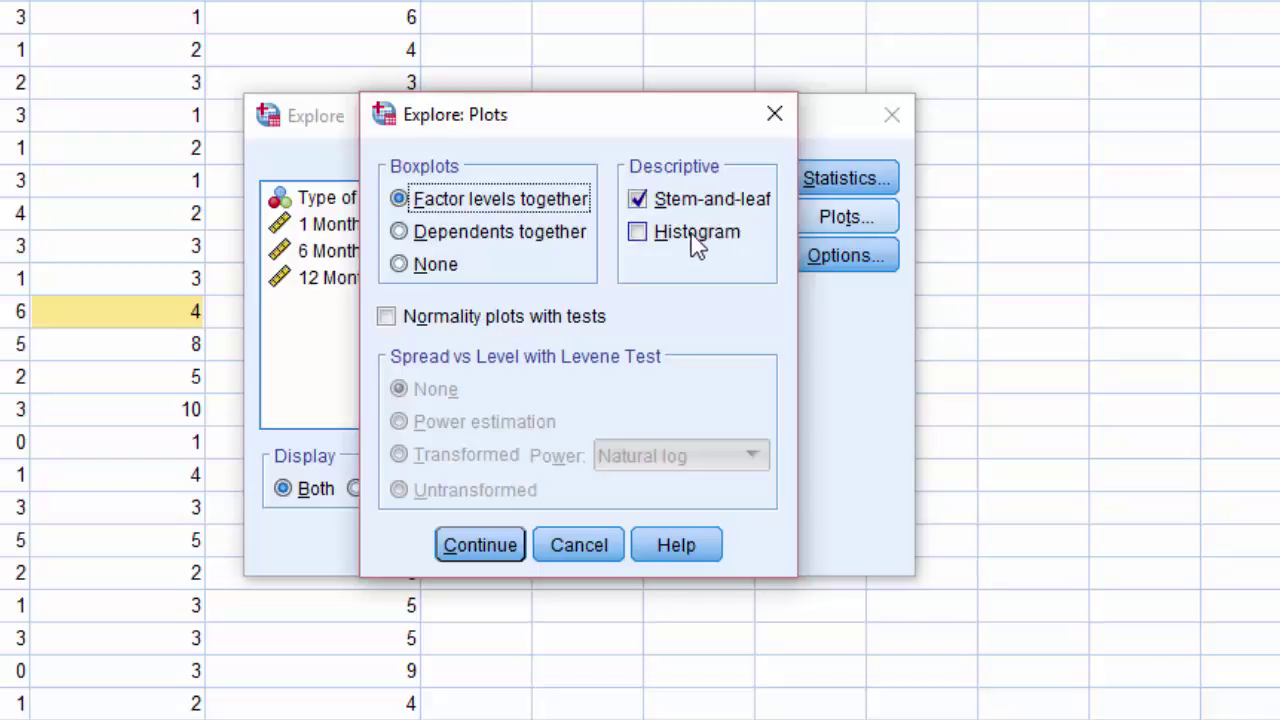
{"action": "left_click", "coordinate": [641, 233]}
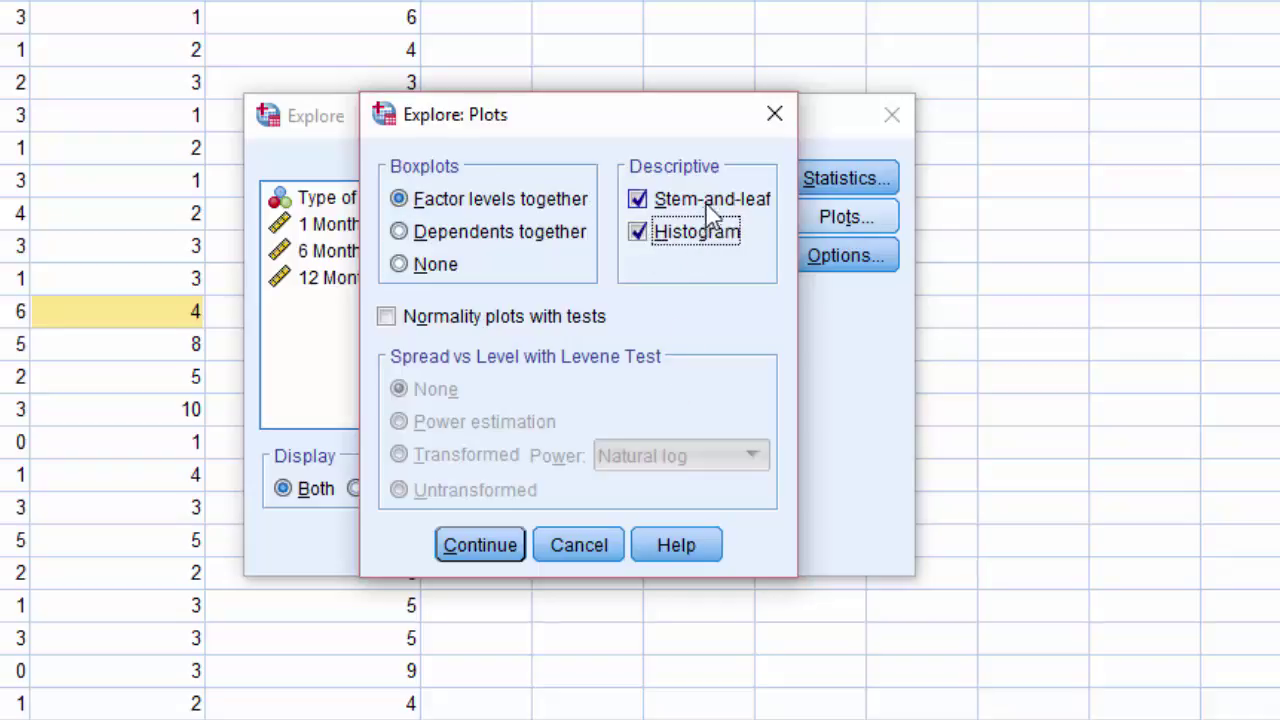
{"action": "left_click", "coordinate": [480, 548]}
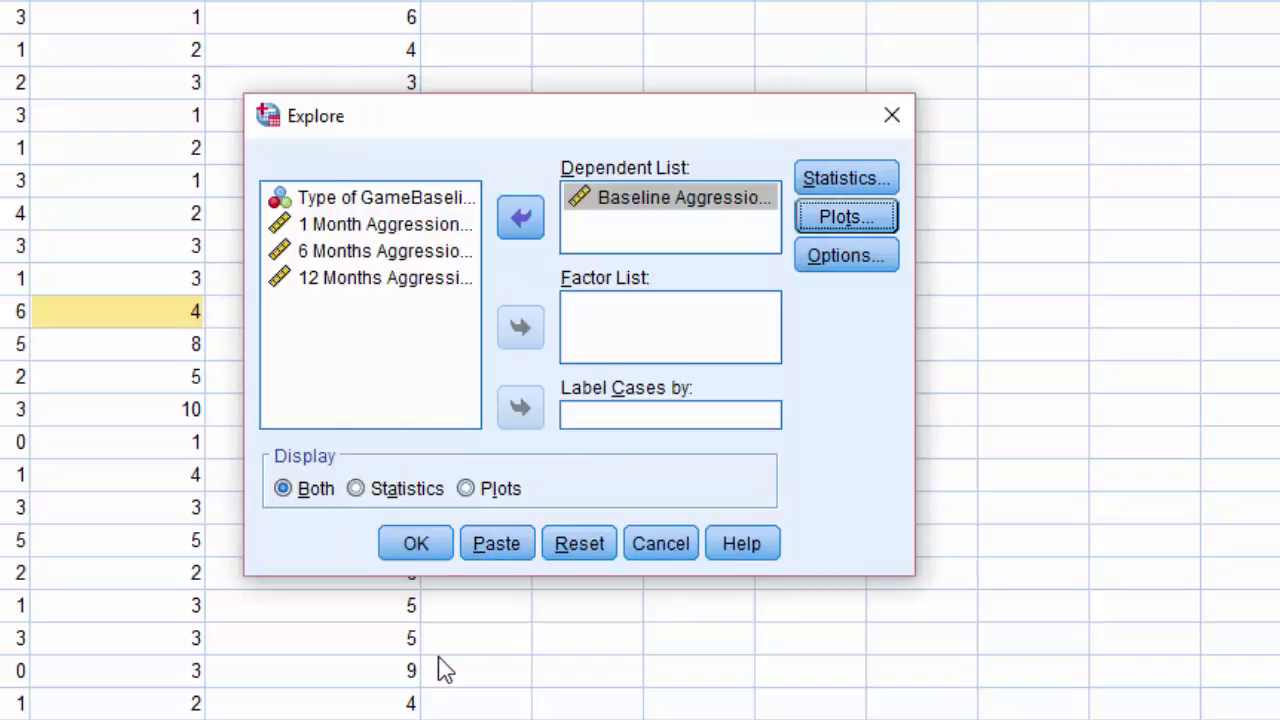
{"action": "left_click", "coordinate": [417, 543]}
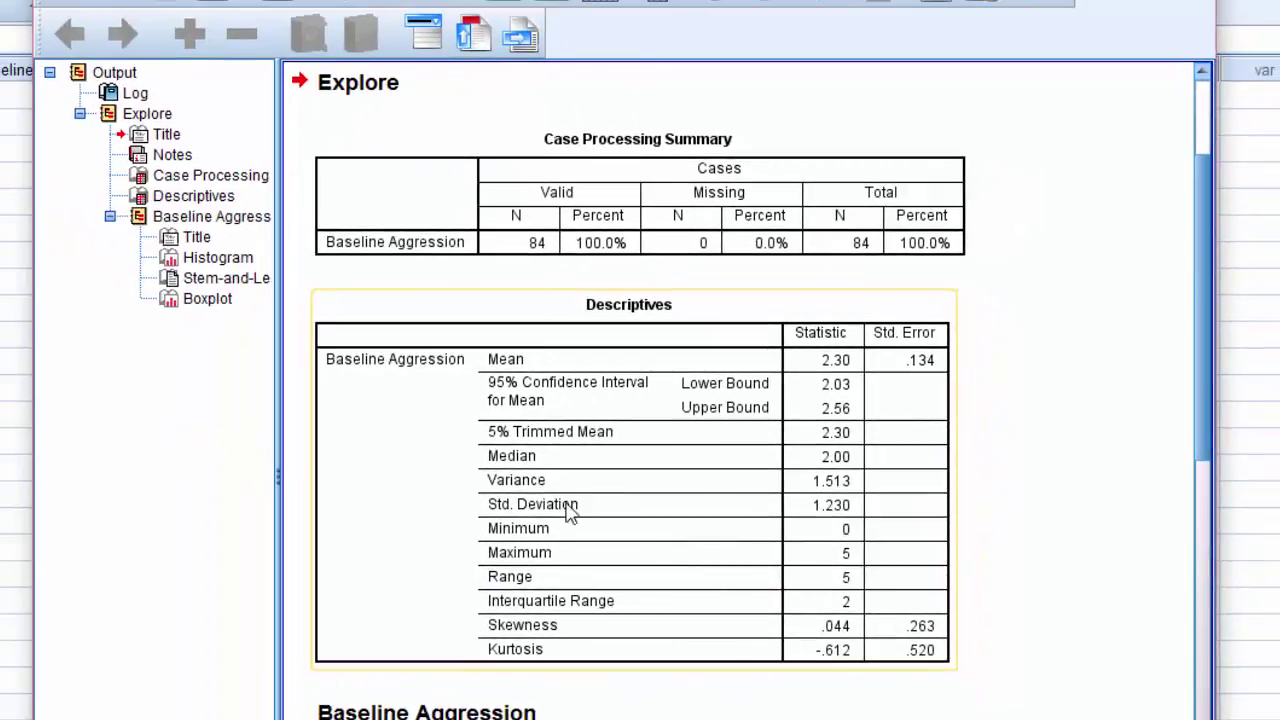
Step: Examine the Baseline Aggression descriptives, histogram, stem-and-leaf plot and boxplot in the Explore output, comparing skewness and kurtosis with the histogram
{"action": "scroll", "coordinate": [515, 465], "scroll_direction": "down", "scroll_amount": 3}
{"action": "scroll", "coordinate": [570, 512], "scroll_direction": "down", "scroll_amount": 3}
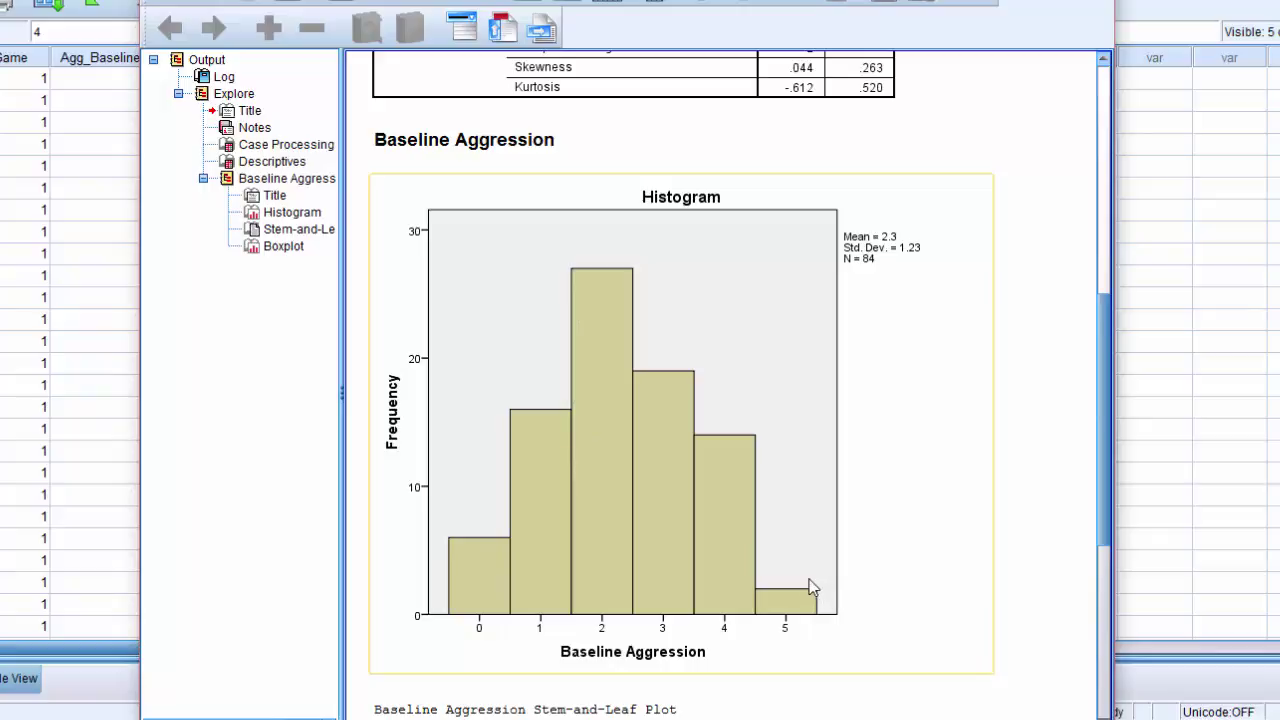
{"action": "scroll", "coordinate": [810, 588], "scroll_direction": "down", "scroll_amount": 6}
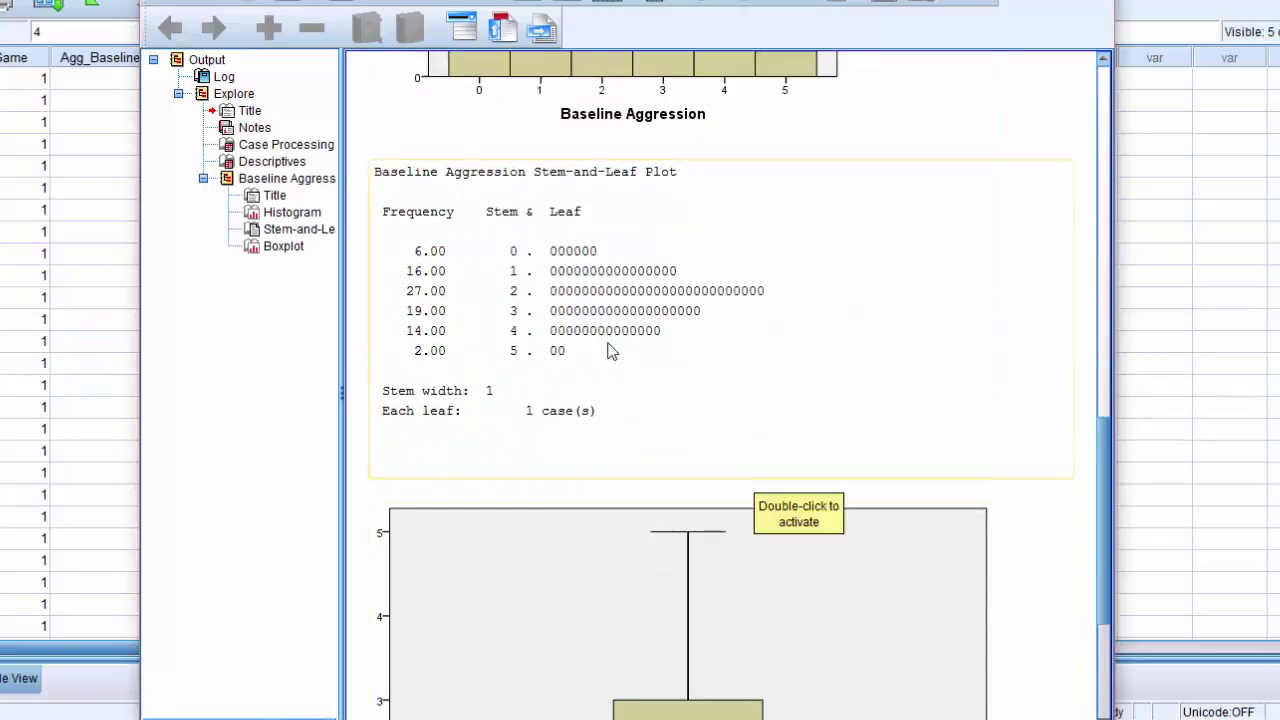
{"action": "scroll", "coordinate": [565, 310], "scroll_direction": "down", "scroll_amount": 7}
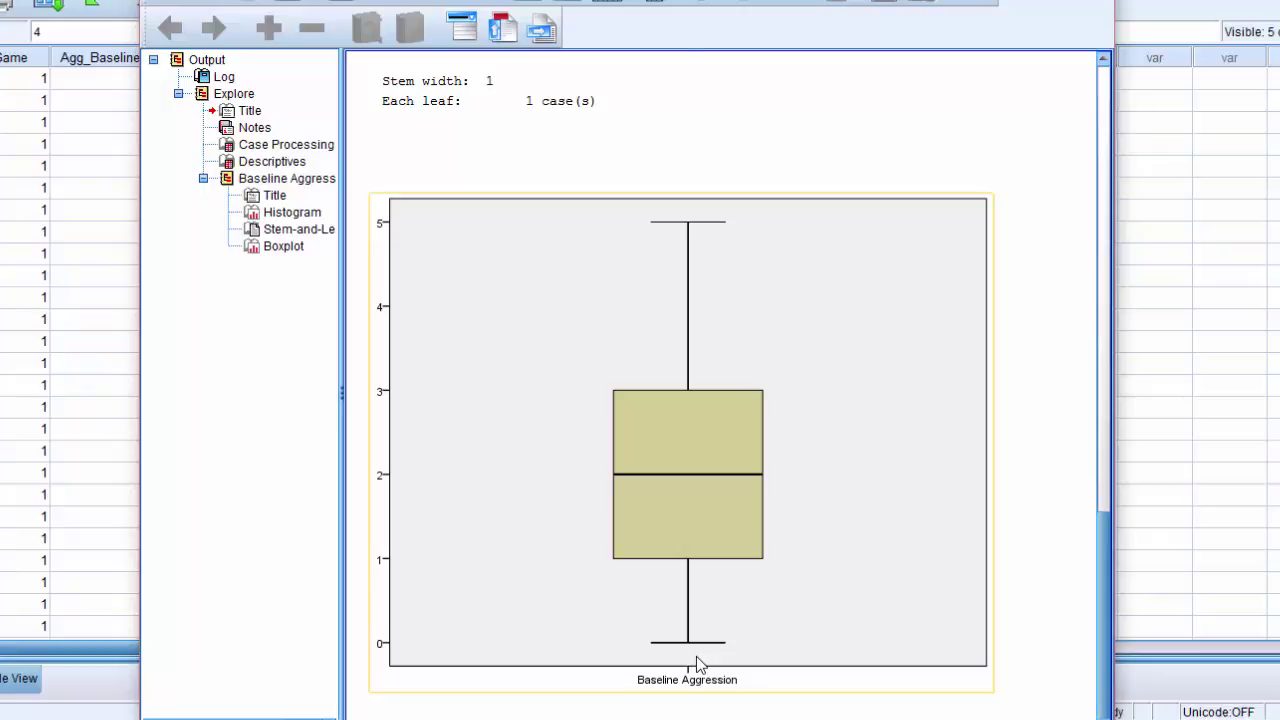
{"action": "scroll", "coordinate": [696, 656], "scroll_direction": "up", "scroll_amount": 10}
{"action": "scroll", "coordinate": [697, 656], "scroll_direction": "up", "scroll_amount": 6}
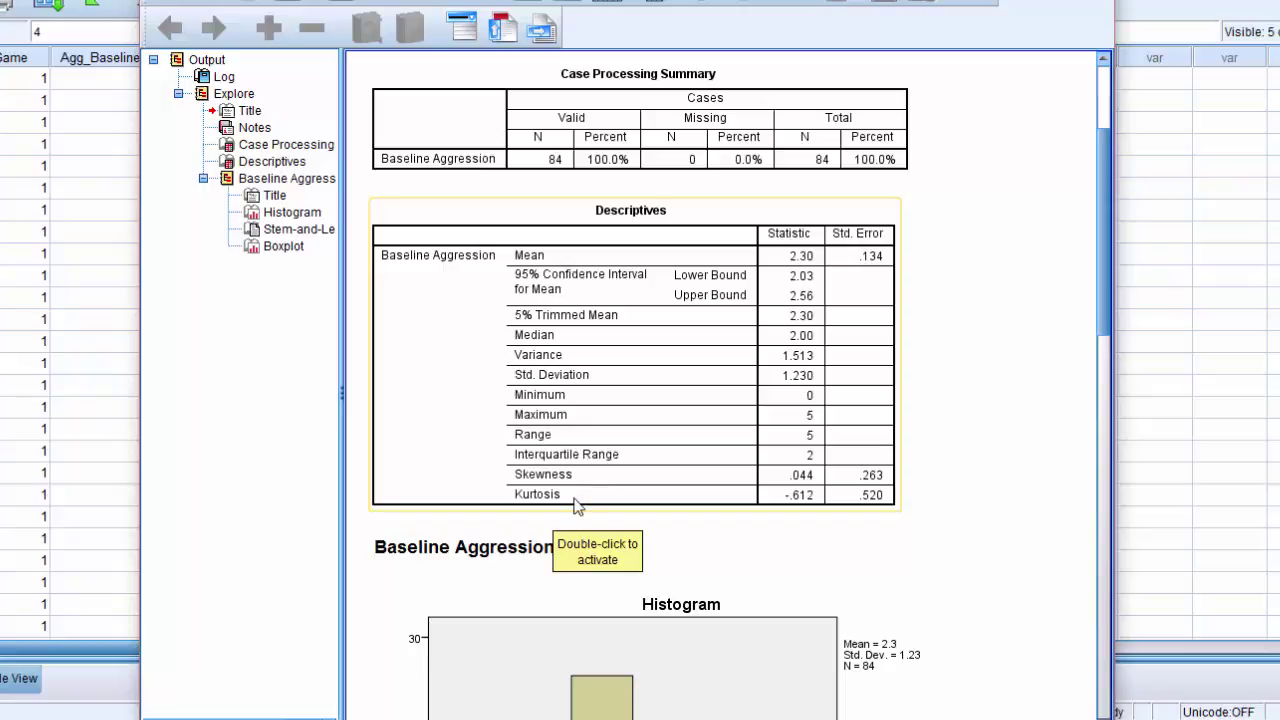
{"action": "scroll", "coordinate": [585, 495], "scroll_direction": "down", "scroll_amount": 5}
{"action": "scroll", "coordinate": [574, 499], "scroll_direction": "down", "scroll_amount": 3}
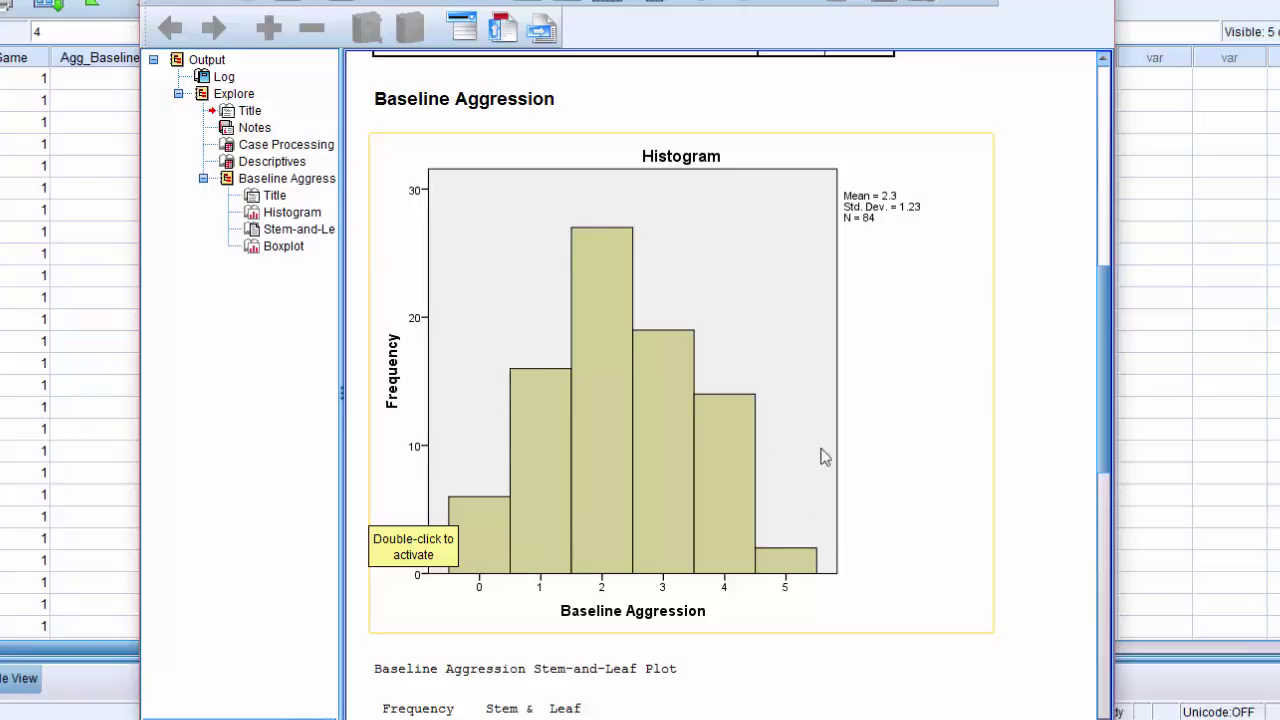
{"action": "scroll", "coordinate": [714, 535], "scroll_direction": "up", "scroll_amount": 2}
{"action": "scroll", "coordinate": [716, 541], "scroll_direction": "up", "scroll_amount": 4}
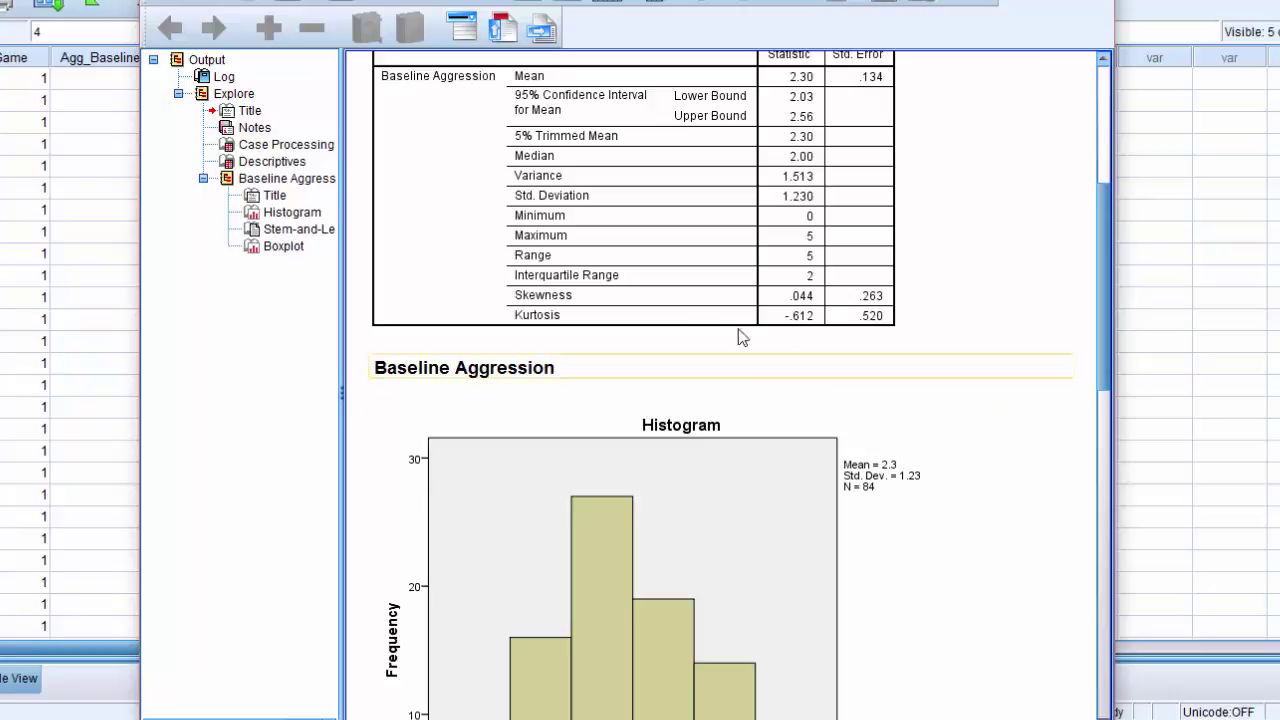
Step: Set up a Frequencies analysis with Type of Game and Baseline Aggression as its variables
{"action": "left_click", "coordinate": [585, 2]}
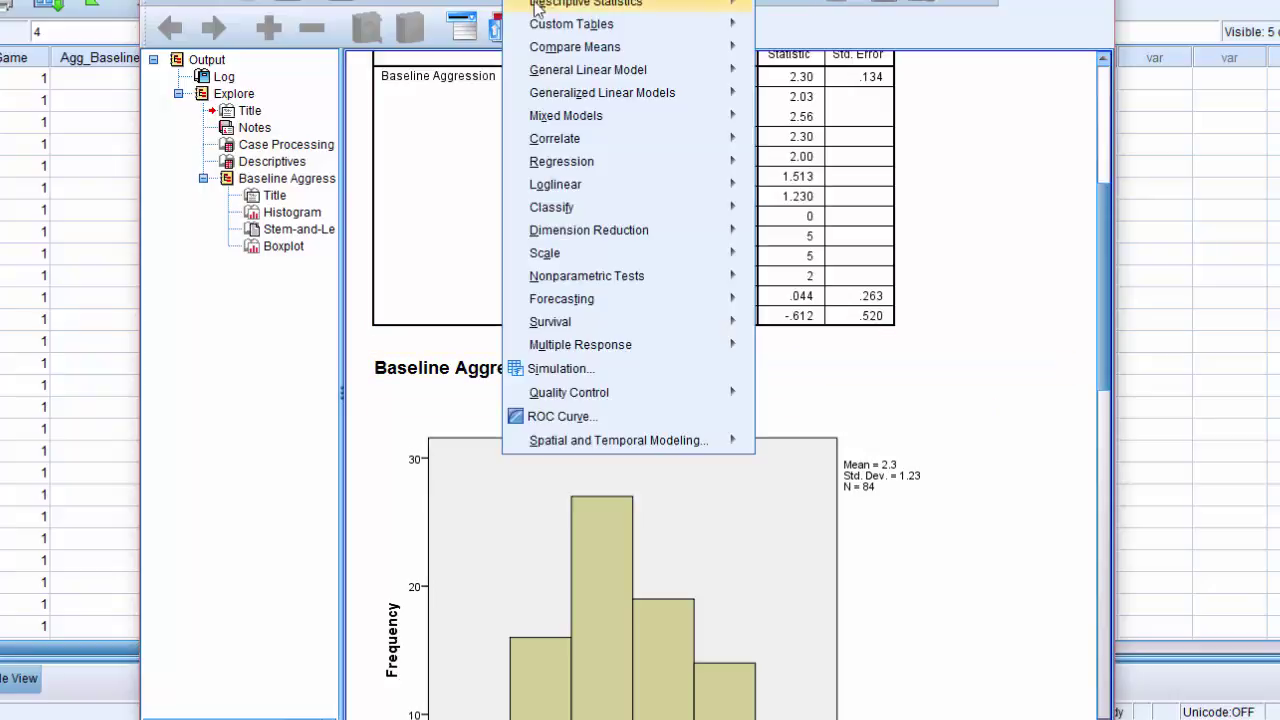
{"action": "mouse_move", "coordinate": [697, 8]}
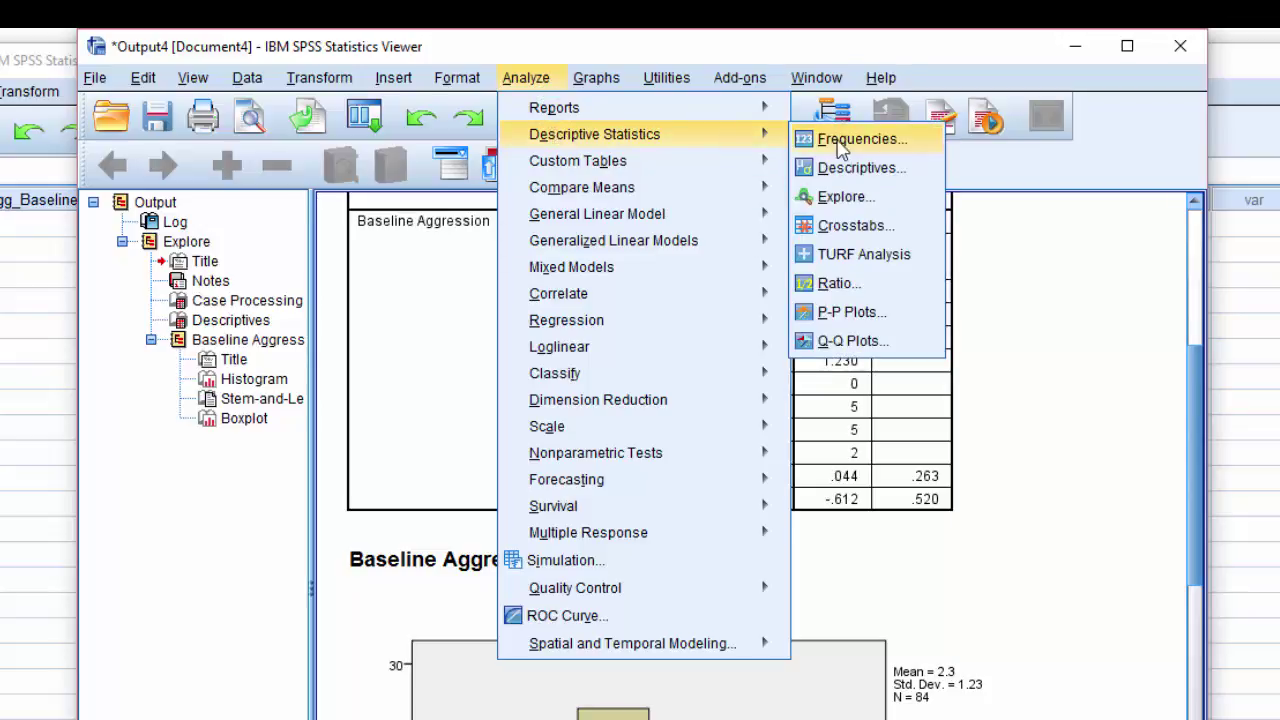
{"action": "left_click", "coordinate": [848, 140]}
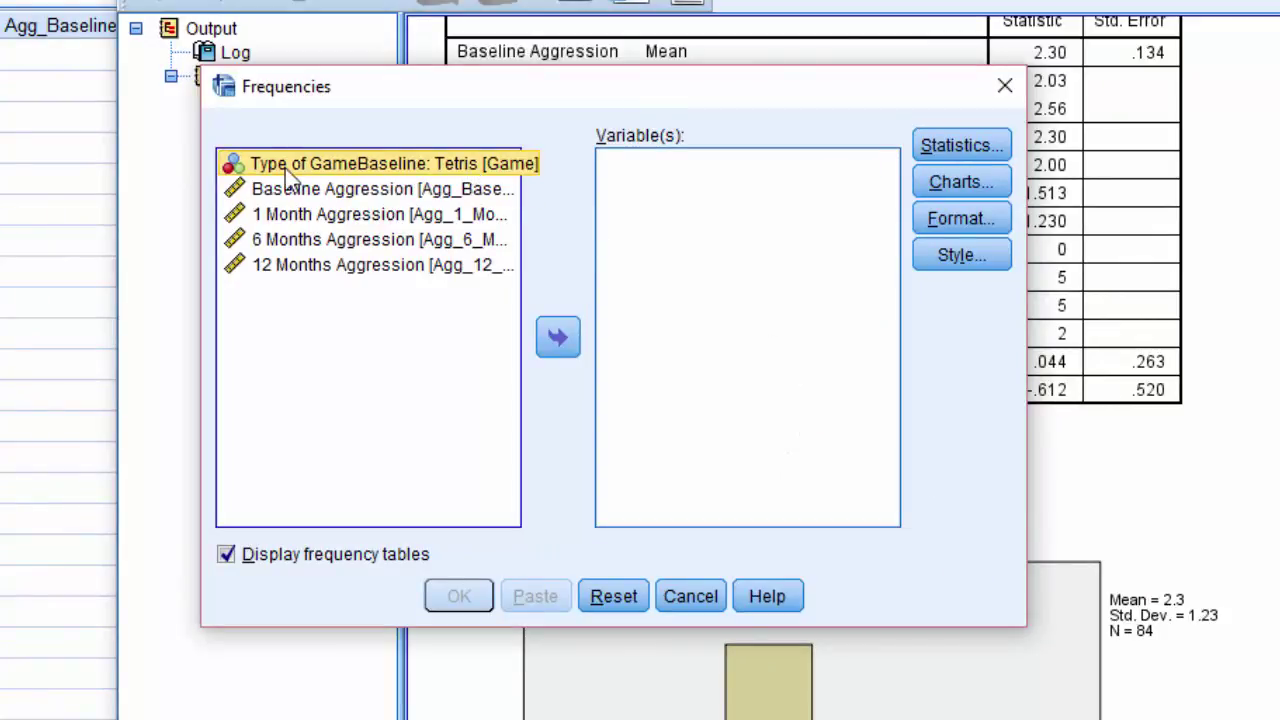
{"action": "left_click", "coordinate": [558, 338]}
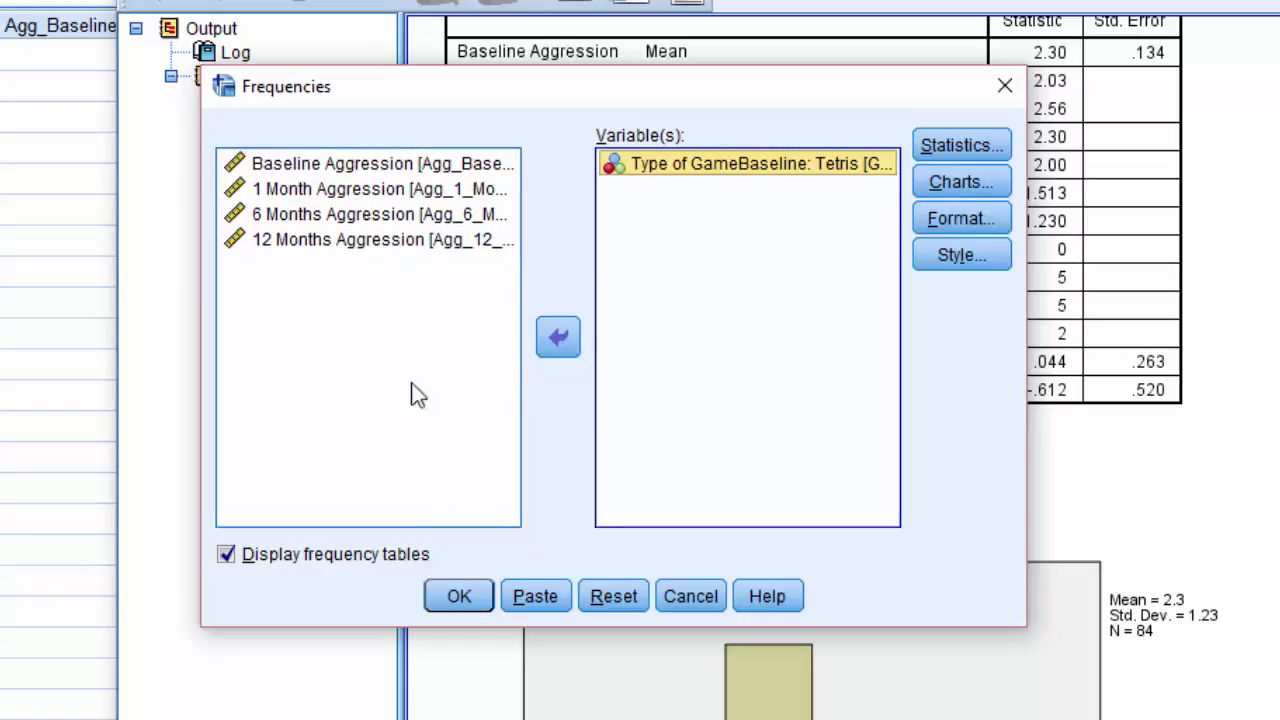
{"action": "left_click", "coordinate": [377, 165]}
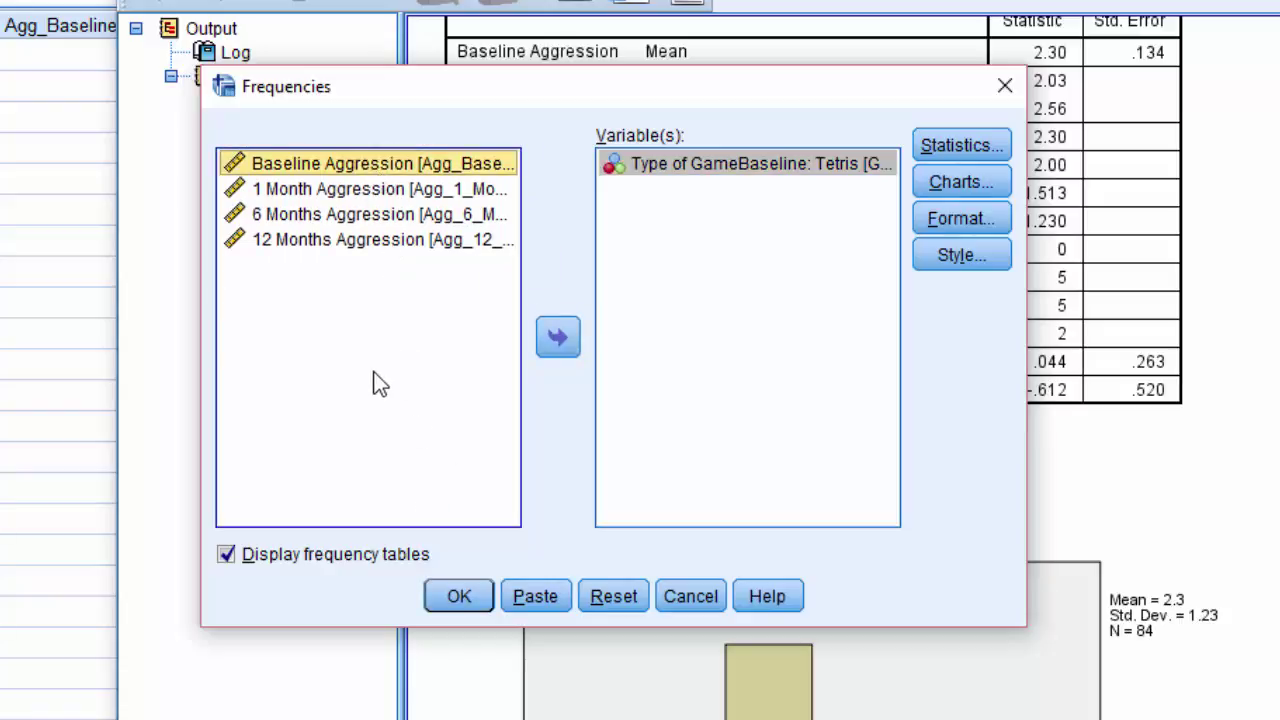
{"action": "left_click", "coordinate": [563, 348]}
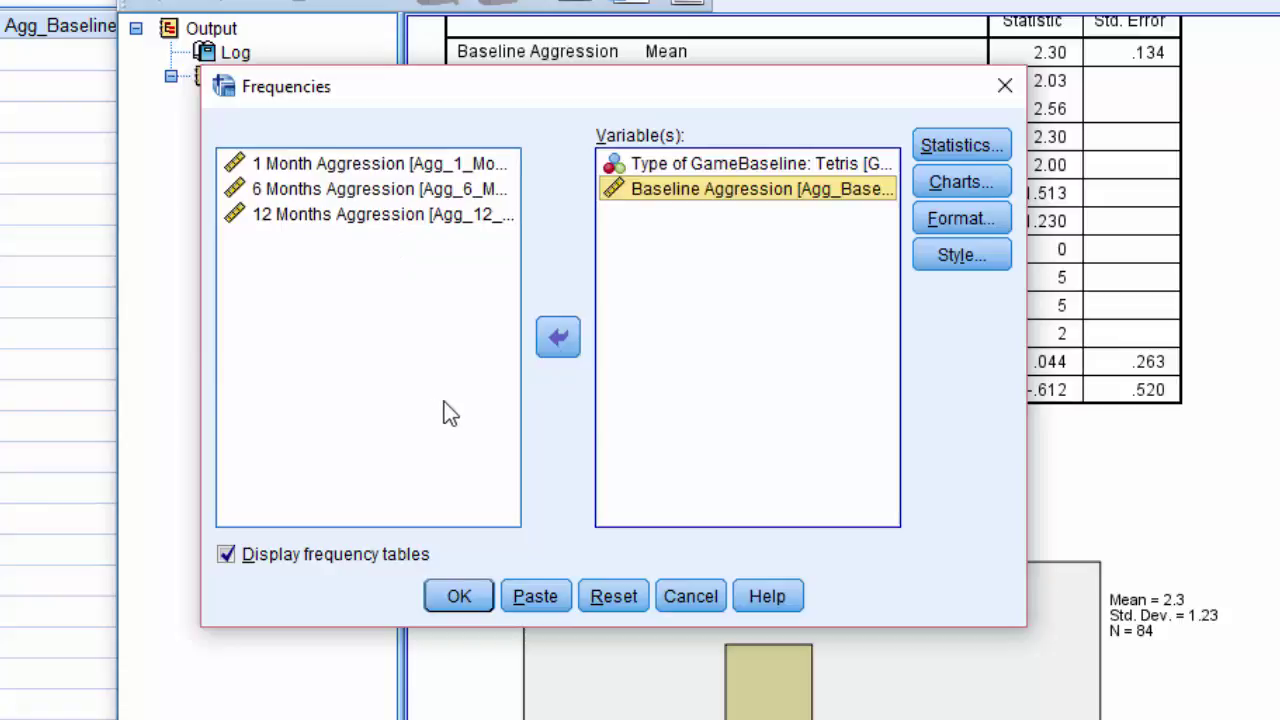
Step: Request the mode as the Frequencies statistic and run the analysis with frequency tables displayed
{"action": "left_click", "coordinate": [964, 145]}
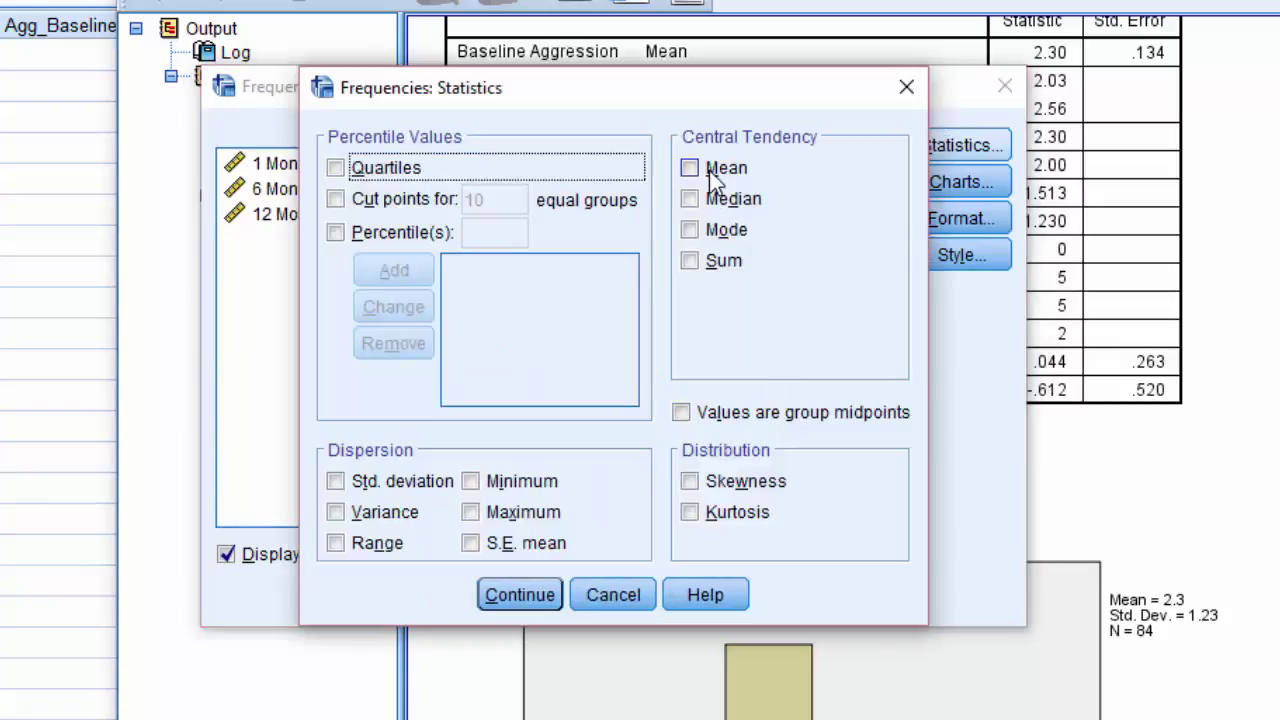
{"action": "left_click", "coordinate": [727, 234]}
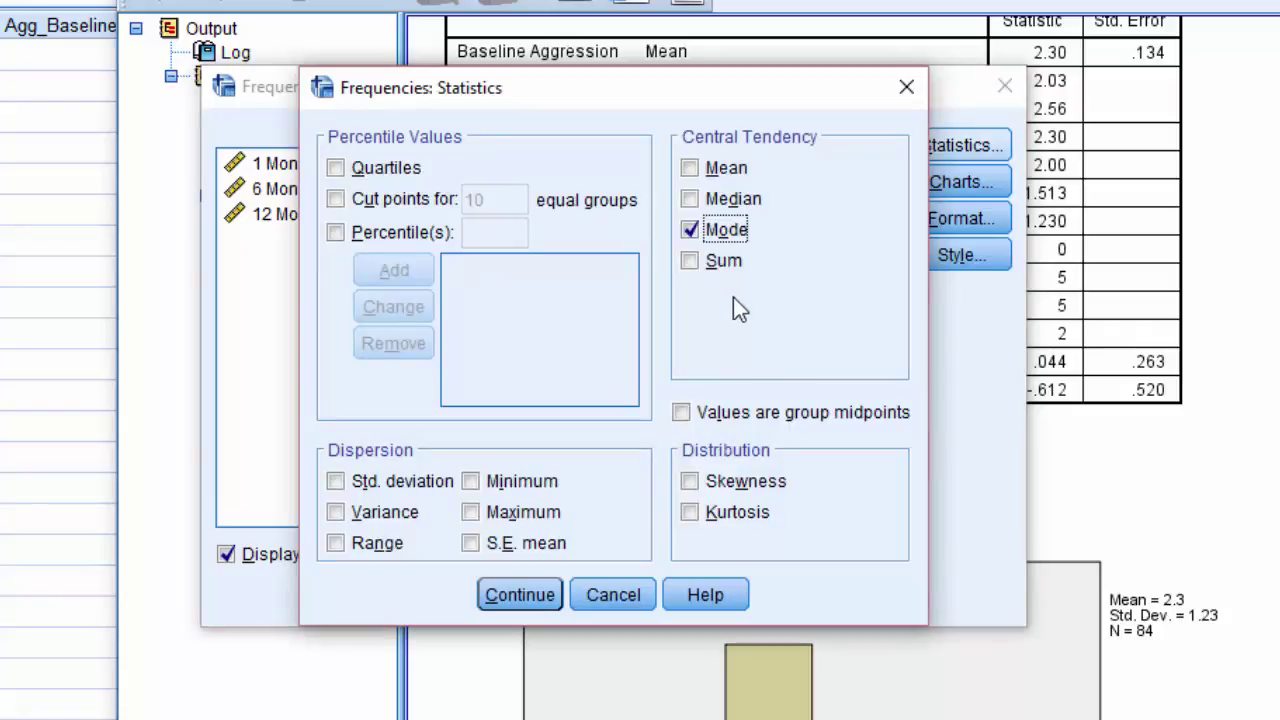
{"action": "left_click", "coordinate": [530, 592]}
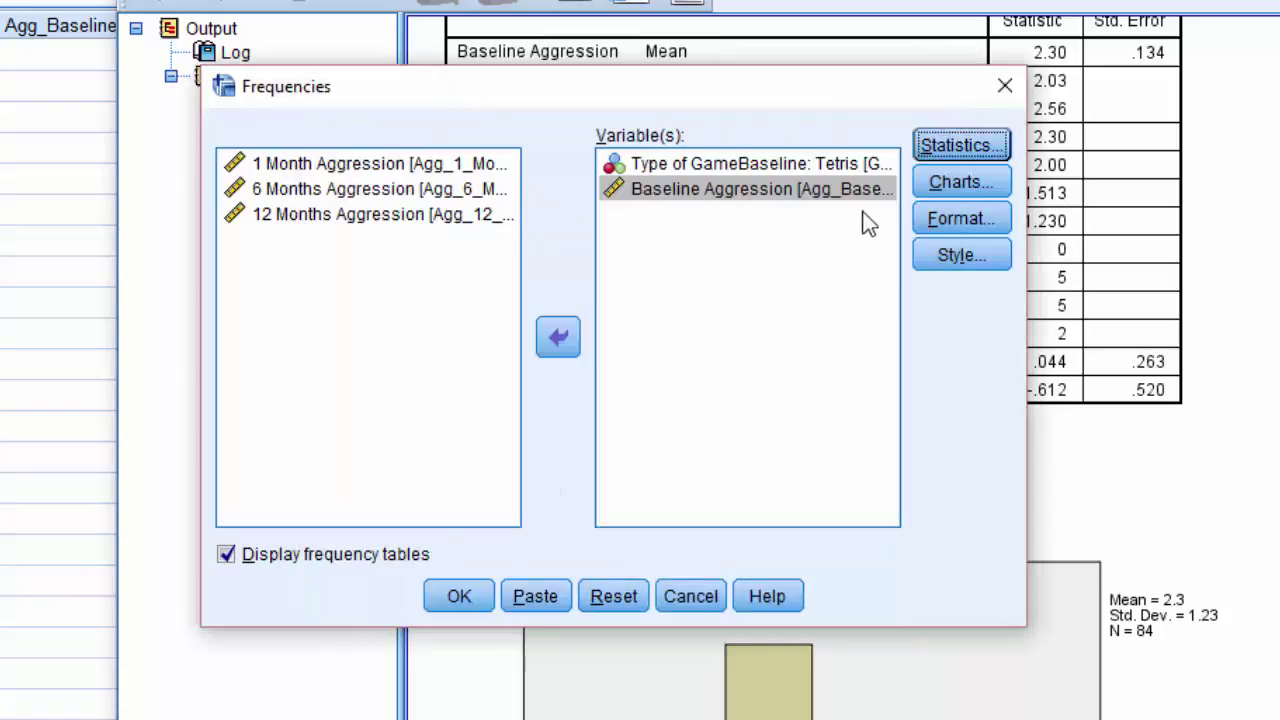
{"action": "left_click", "coordinate": [455, 602]}
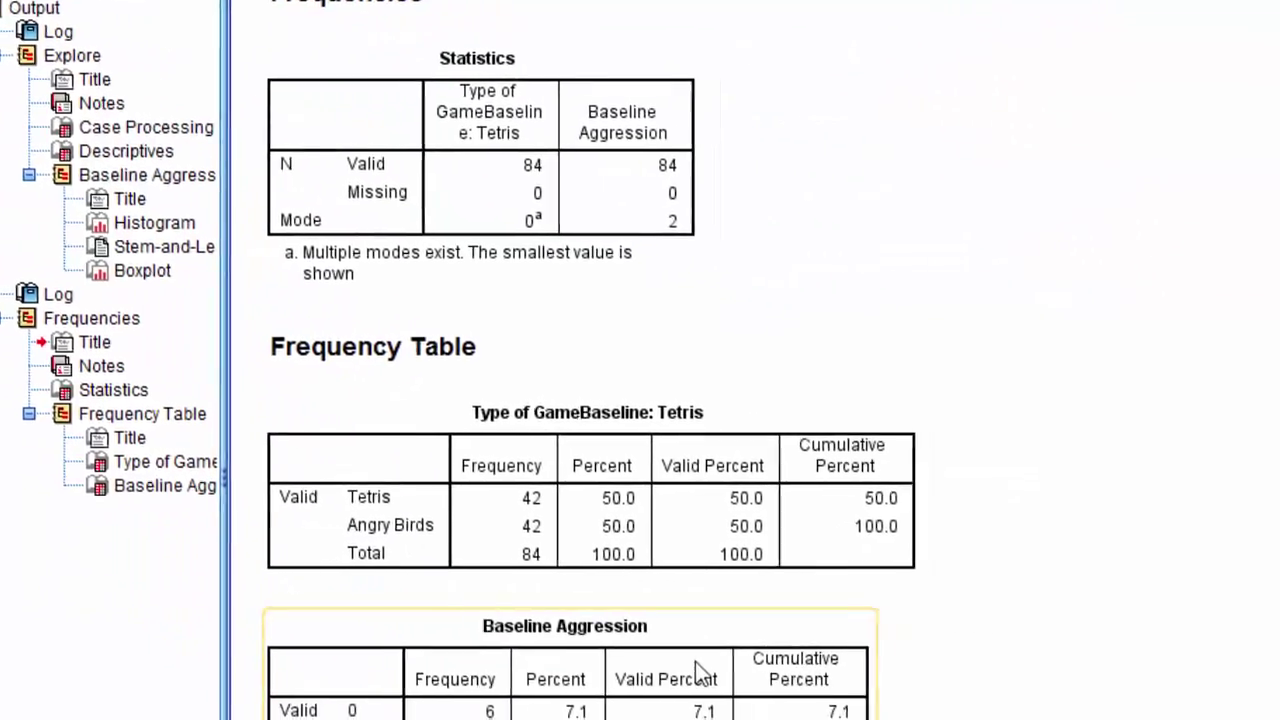